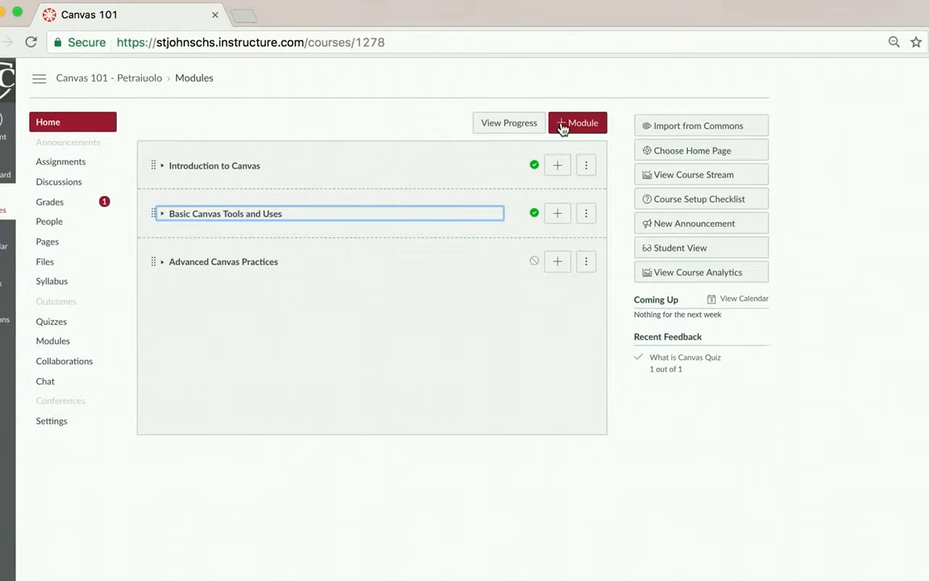
Add a new module named "What is Canvas?" to the course.
click(562, 125)
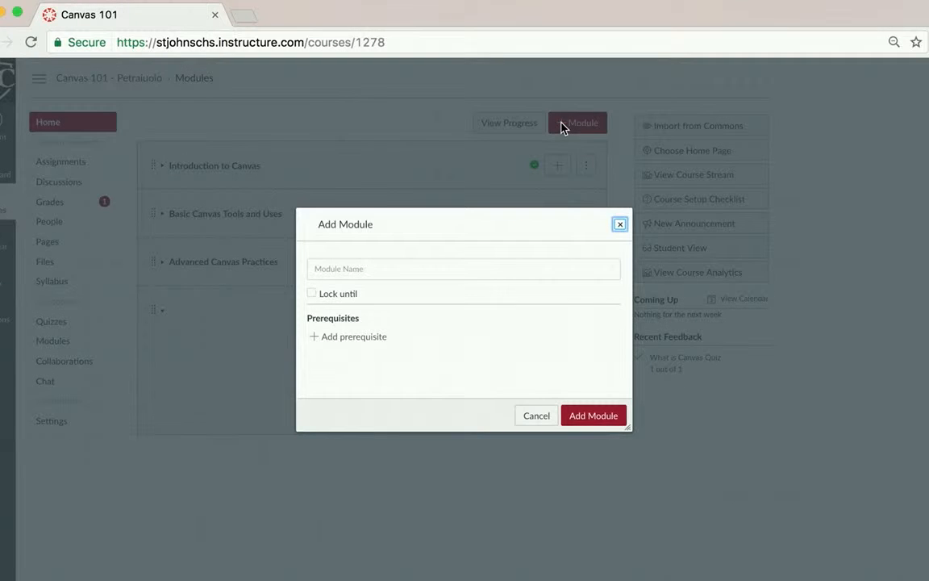
click(446, 269)
text(What is Can)
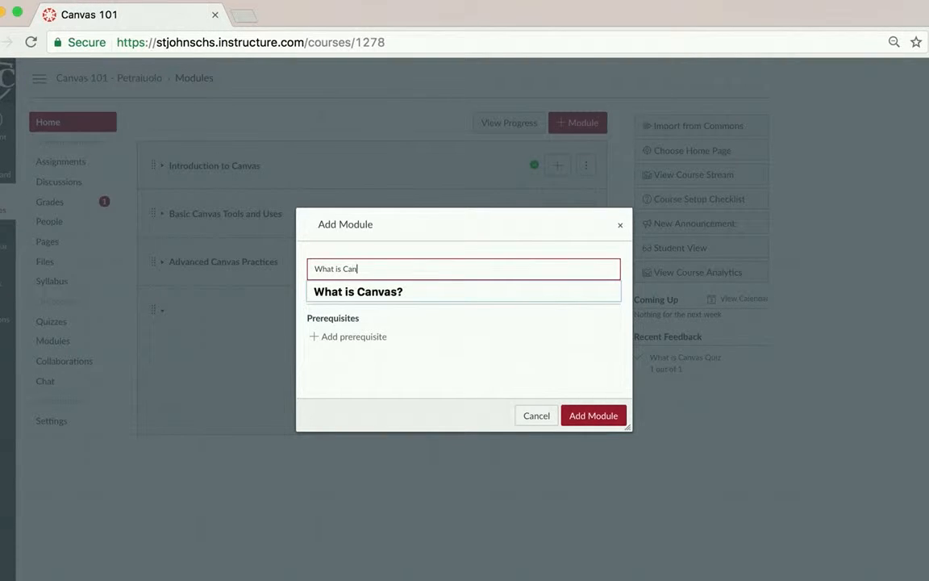
click(428, 297)
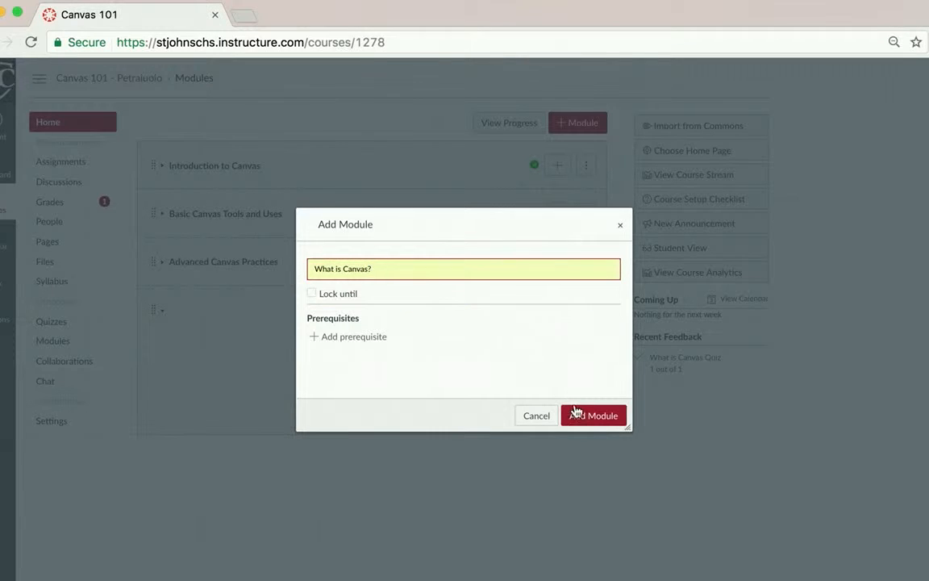
click(591, 416)
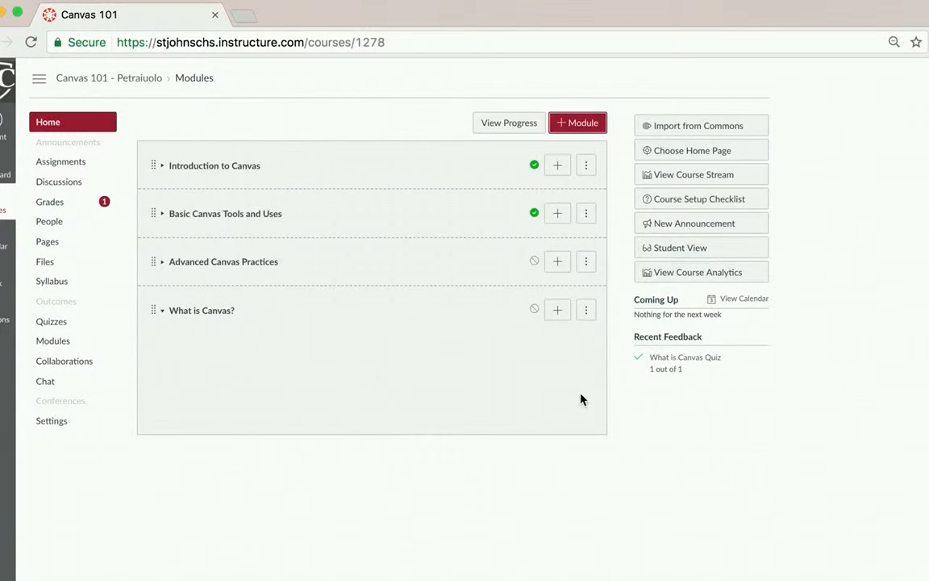
Add the existing page "Lesson One: What is Canvas?" to the What is Canvas? module without indentation.
click(563, 314)
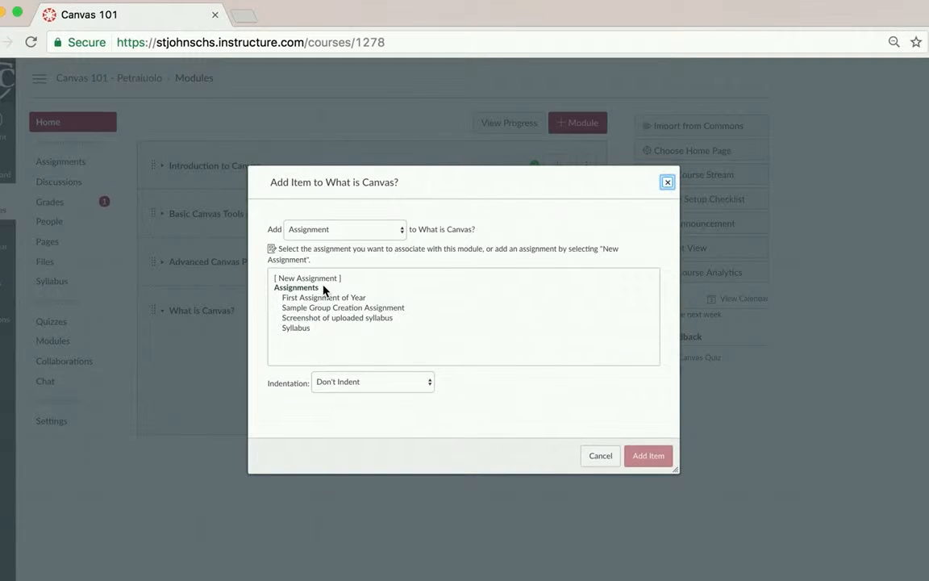
click(350, 237)
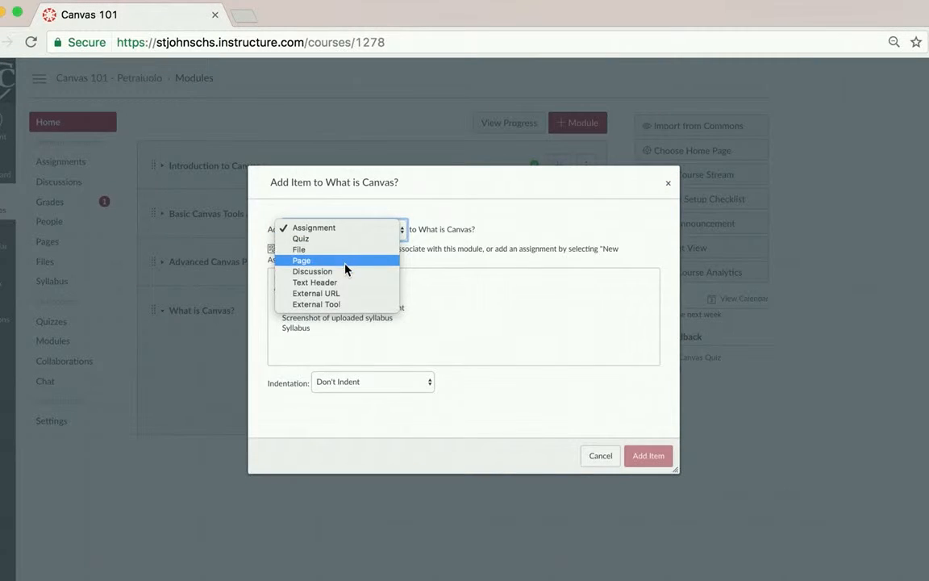
click(347, 264)
scroll(388, 314, down, 3)
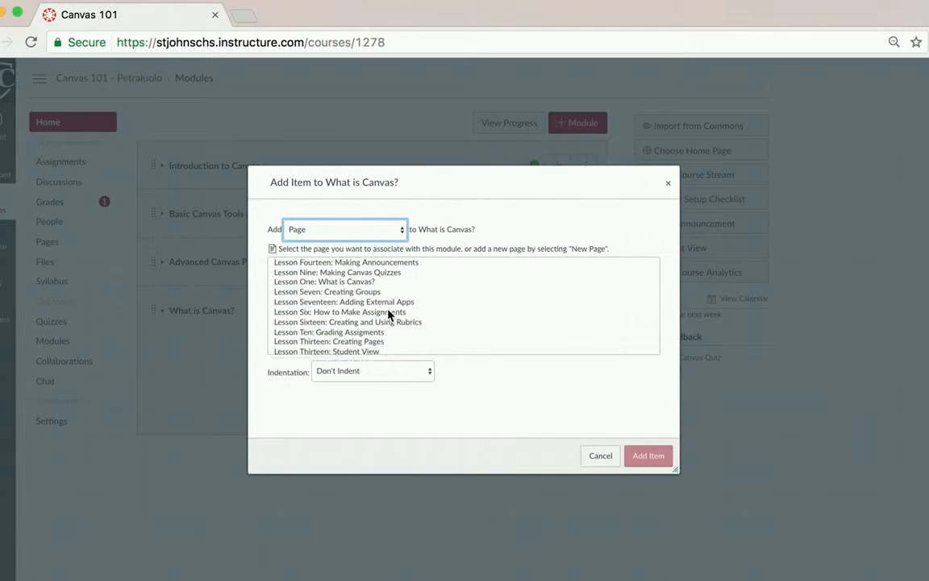
scroll(388, 315, up, 3)
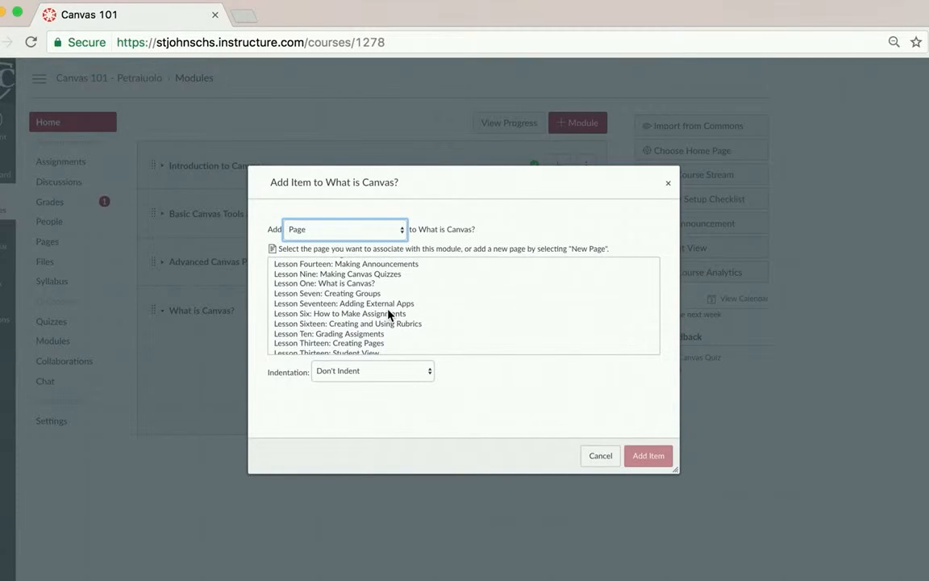
scroll(388, 315, up, 1)
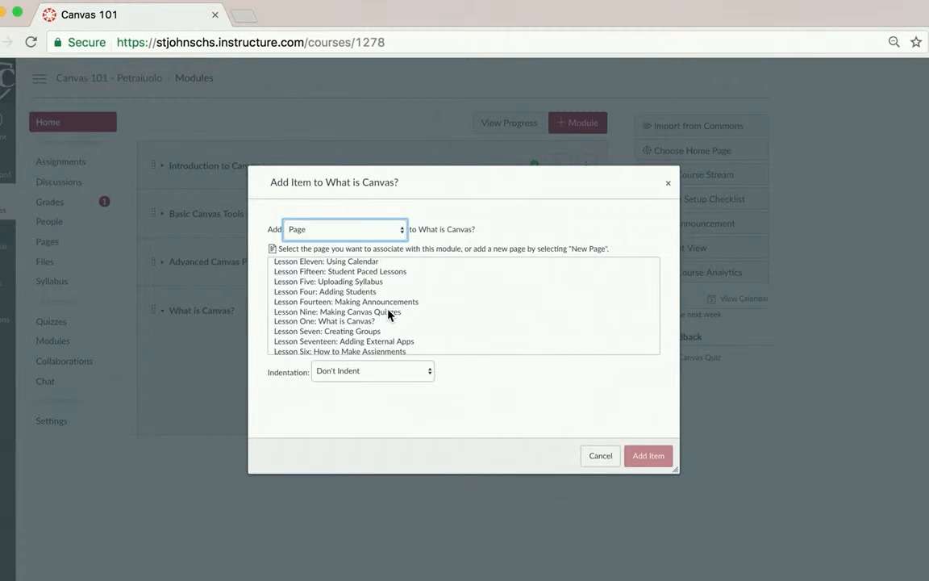
click(314, 323)
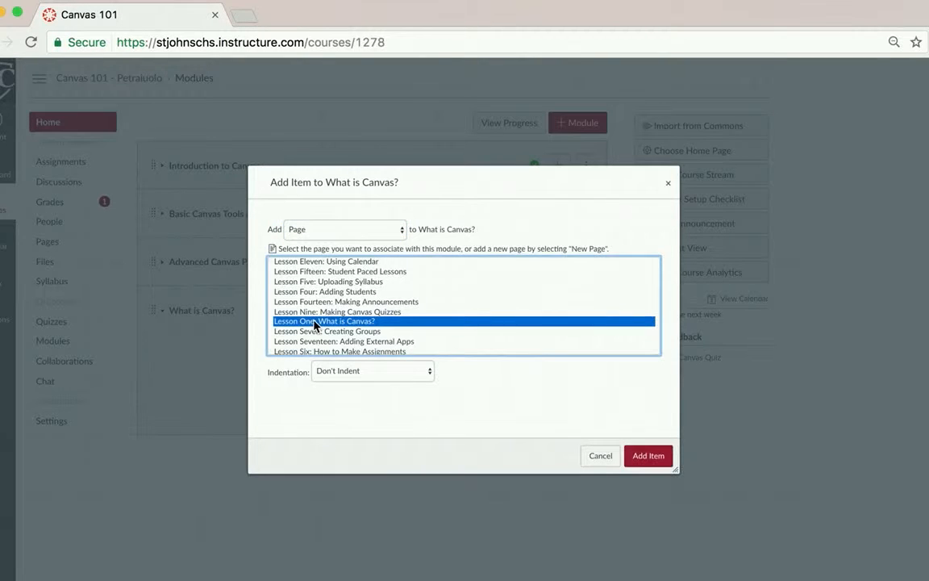
click(658, 457)
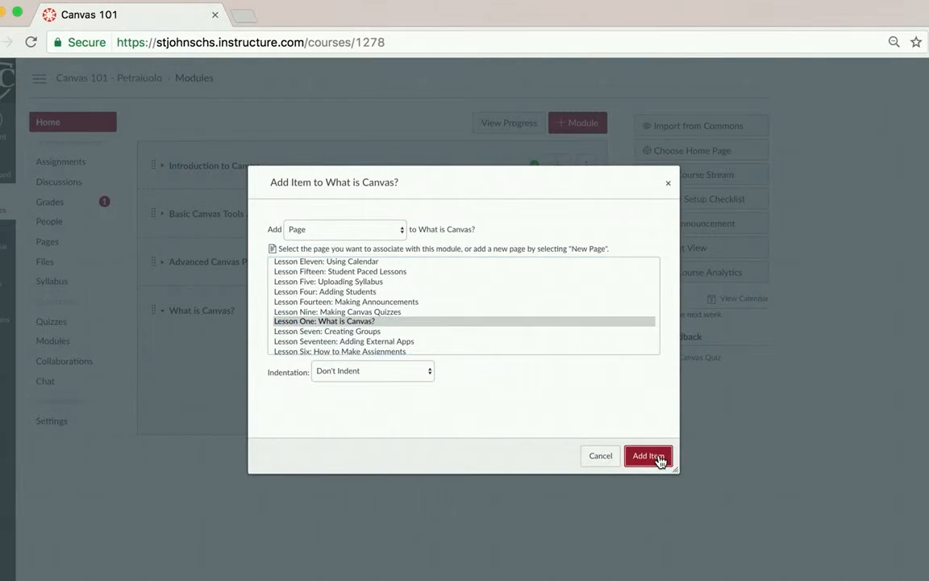
Add the page "Lesson Two: Canvas Walkthrough" to the What is Canvas? module and publish the module.
click(557, 310)
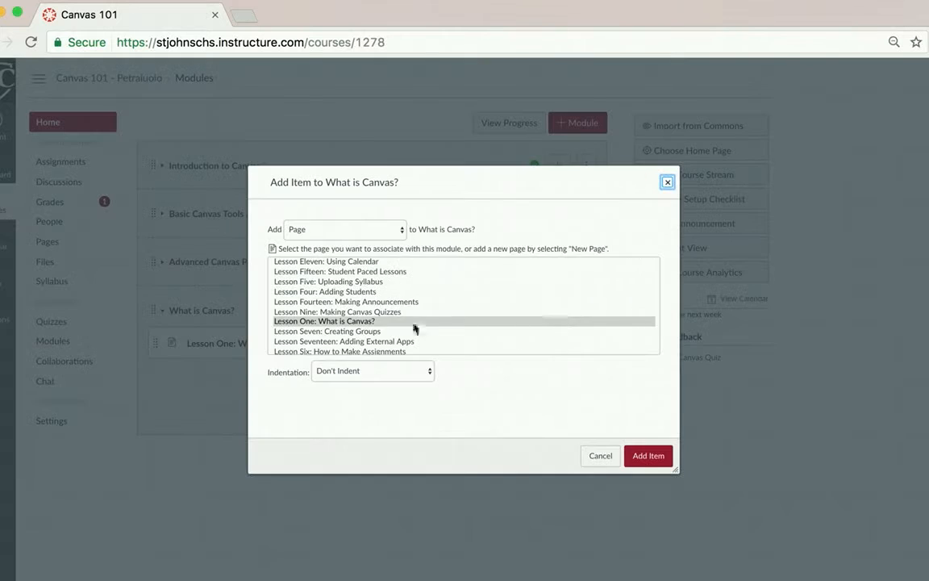
scroll(363, 326, down, 1)
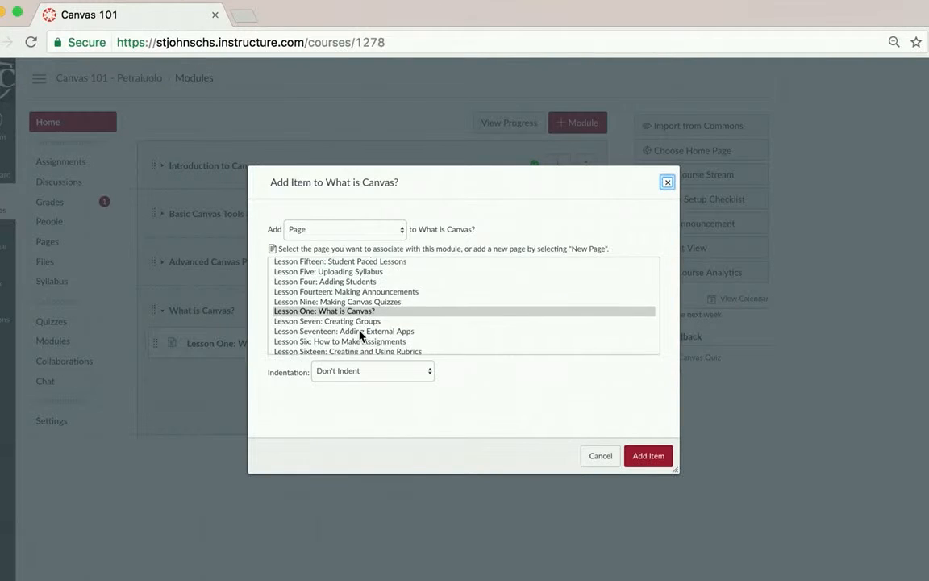
scroll(363, 333, up, 3)
scroll(361, 336, down, 6)
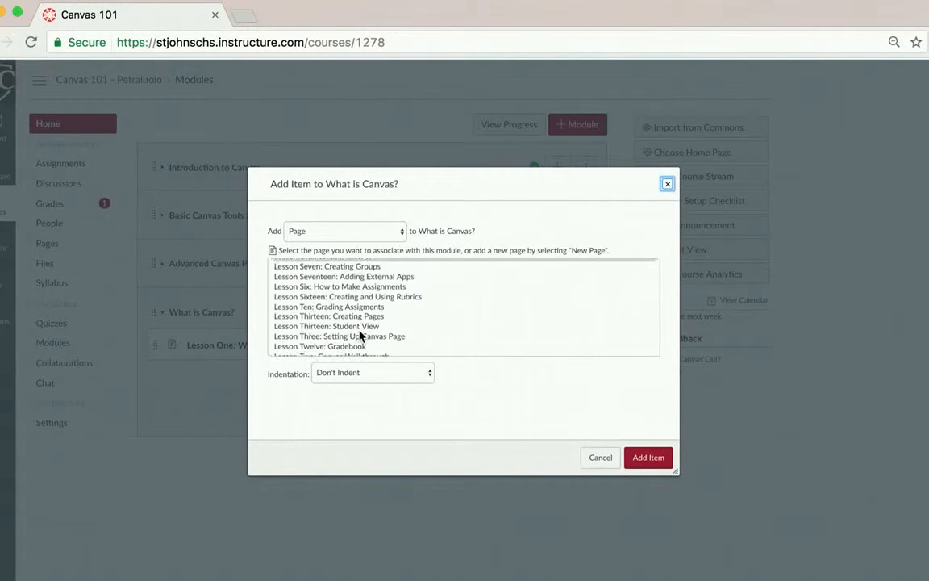
click(358, 346)
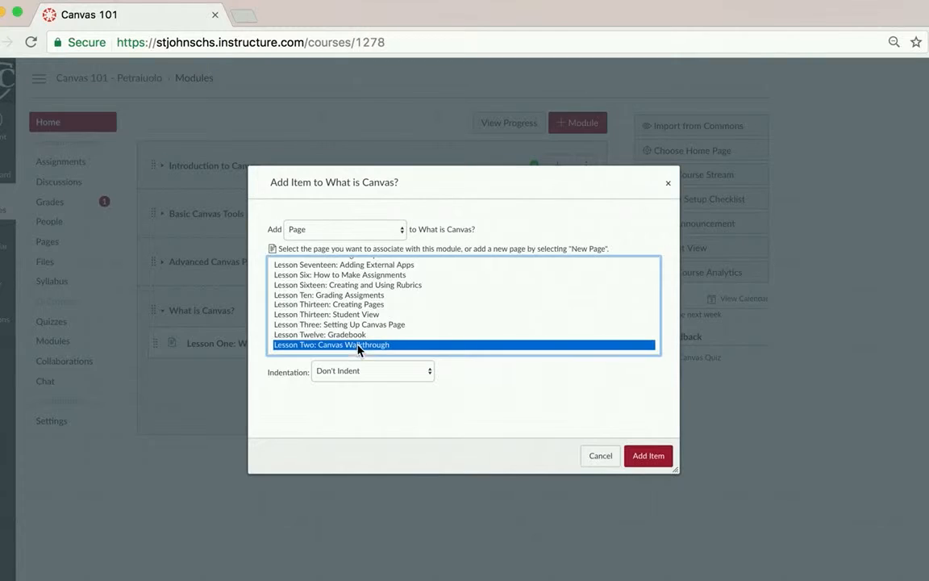
click(662, 460)
click(533, 310)
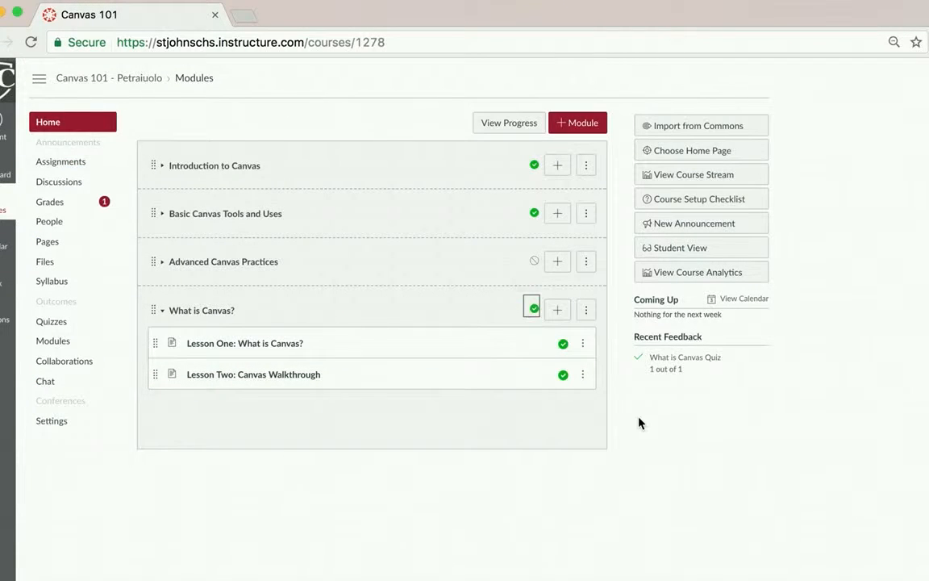
Add the existing quiz "What is Canvas Quiz" to the What is Canvas? module, then collapse the module.
click(557, 310)
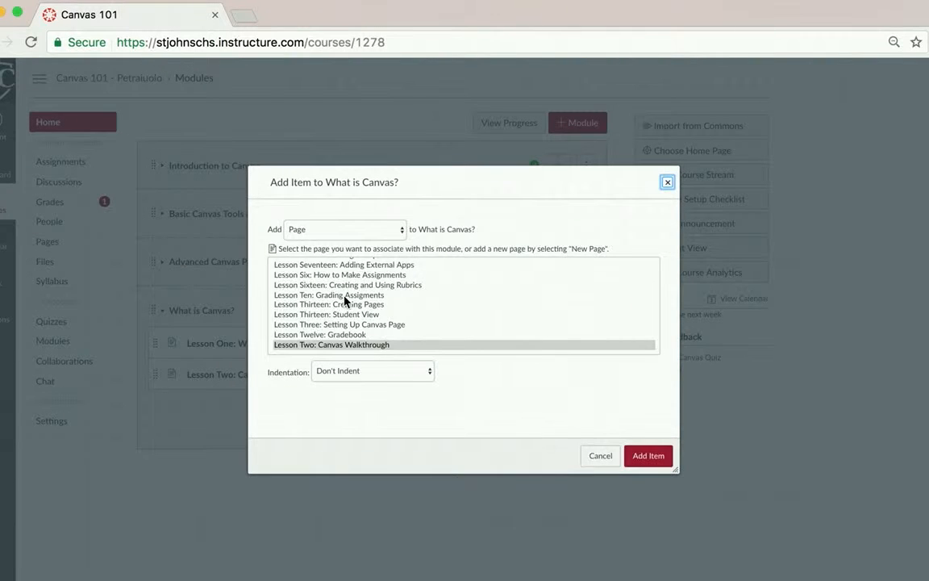
click(345, 229)
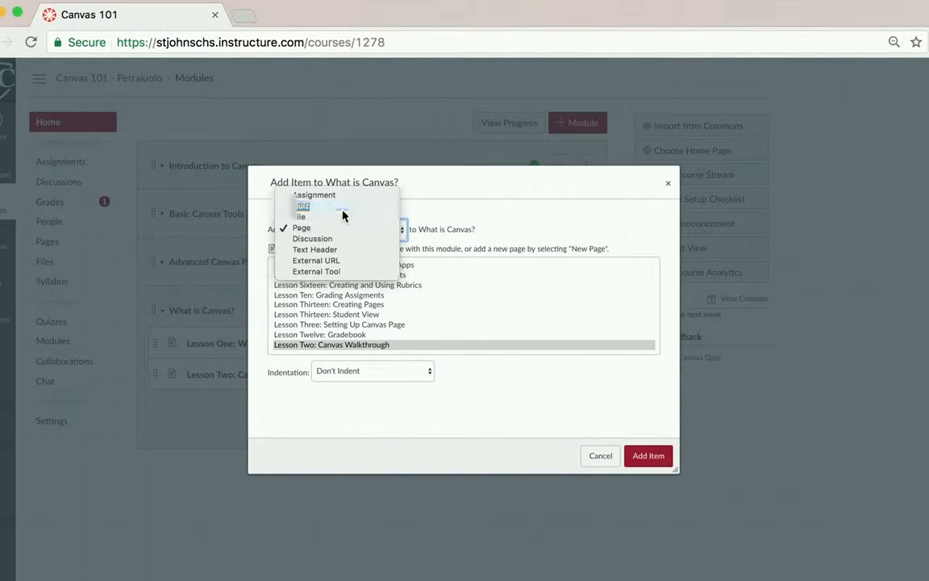
click(343, 207)
click(326, 277)
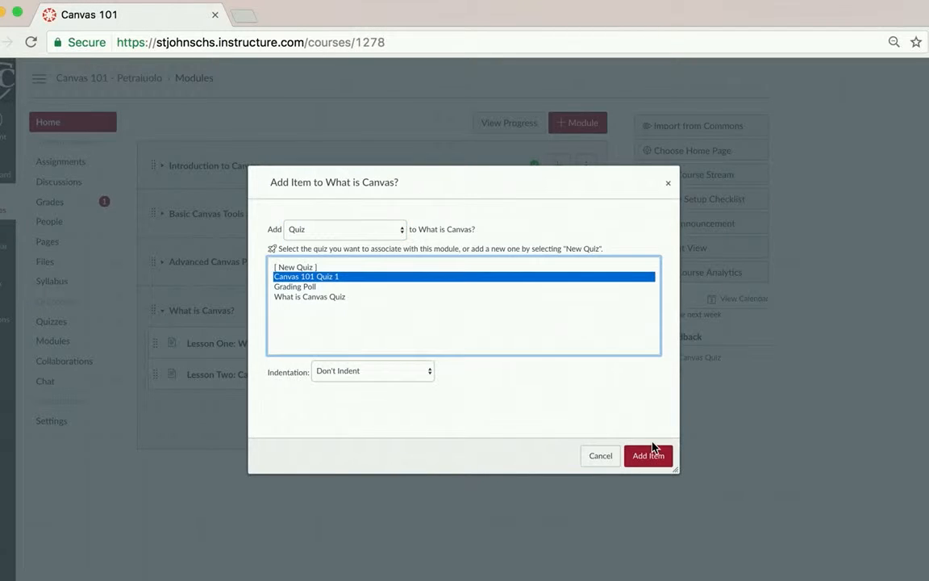
click(308, 287)
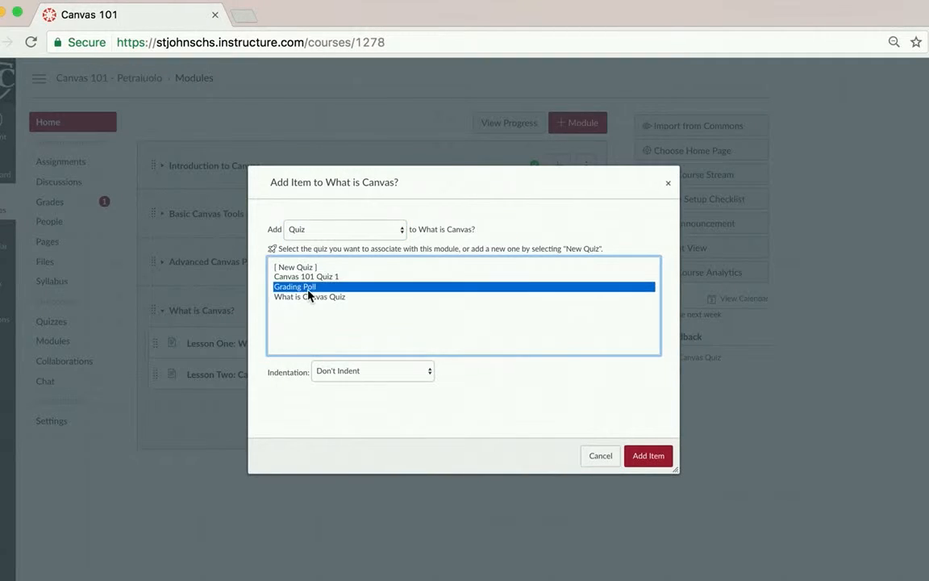
click(309, 296)
click(658, 456)
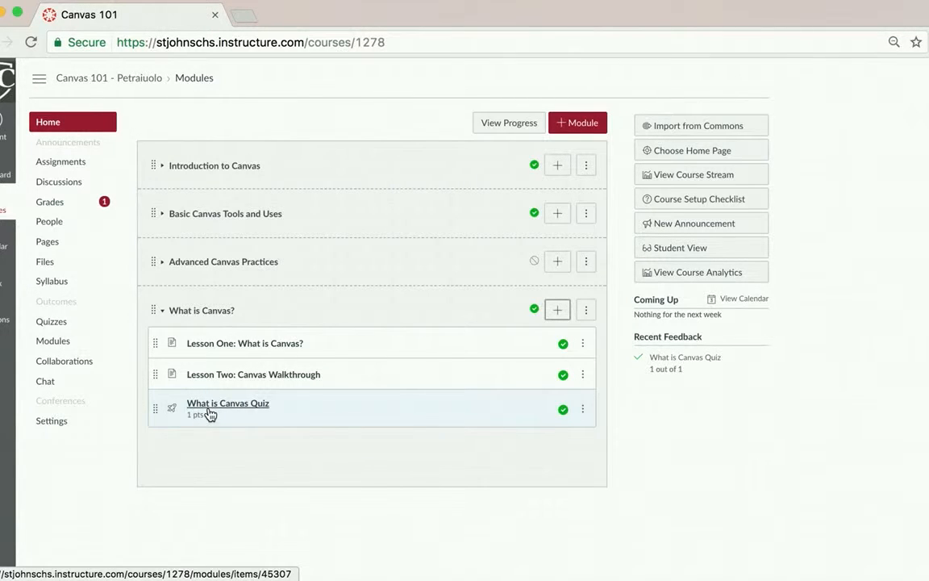
click(163, 313)
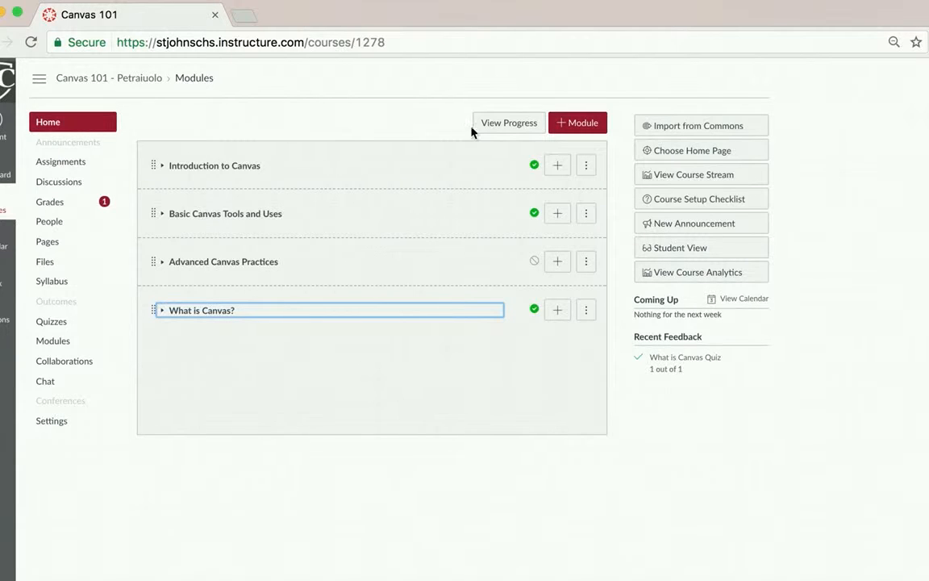
Start another new module and name it "Preparing for Day One of Class".
click(562, 129)
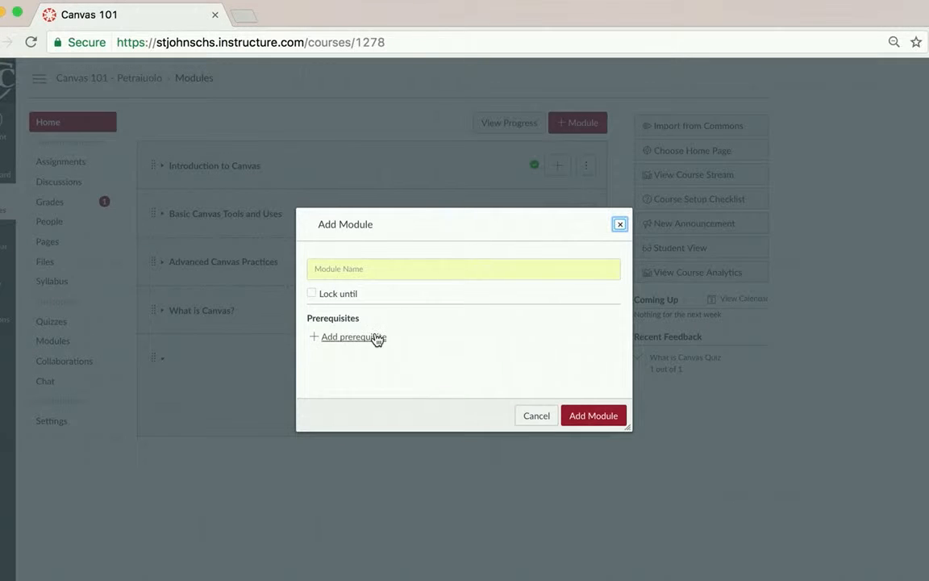
click(371, 273)
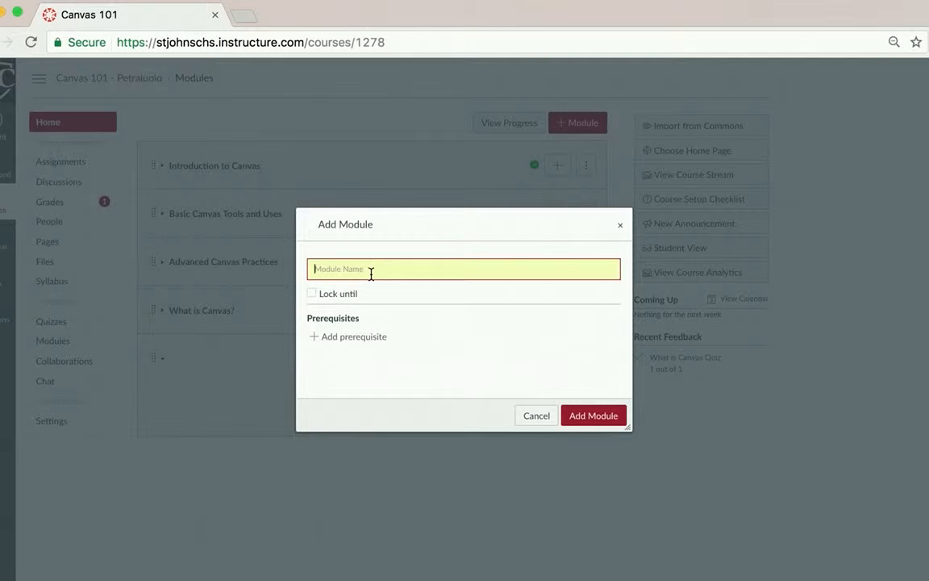
text(Preparing )
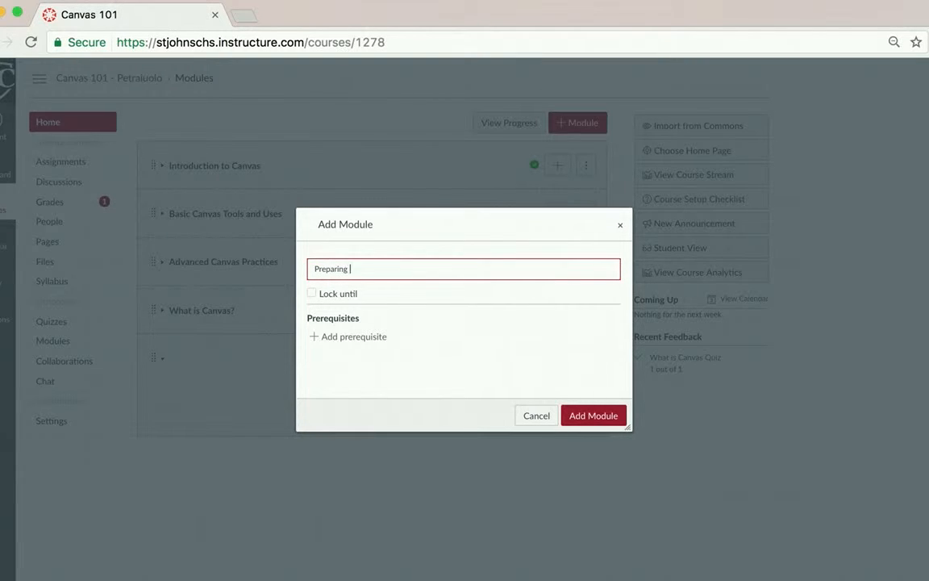
text(for Day o)
key(BackSpace)
text(ONe)
Set the What is Canvas? module as the new module's prerequisite and add the module to the course.
click(346, 338)
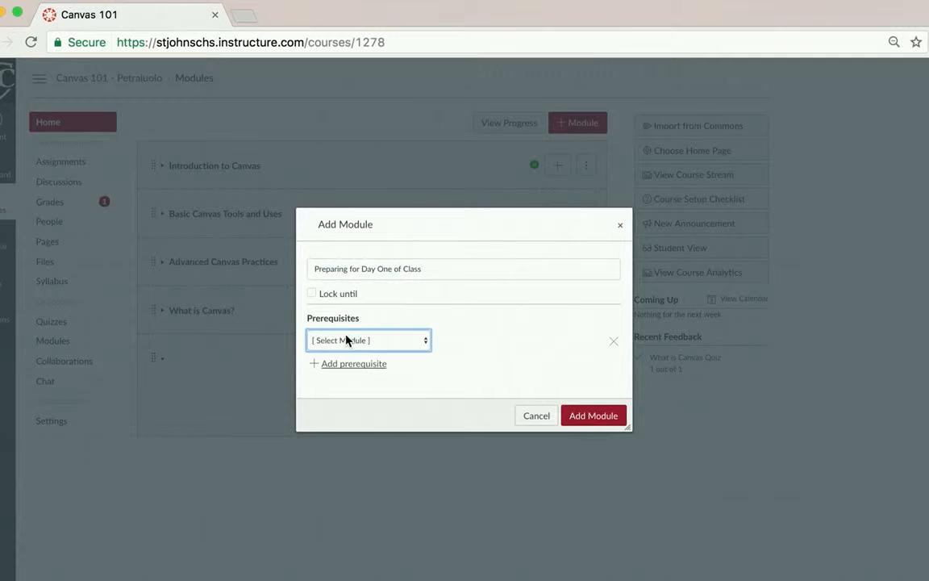
click(348, 340)
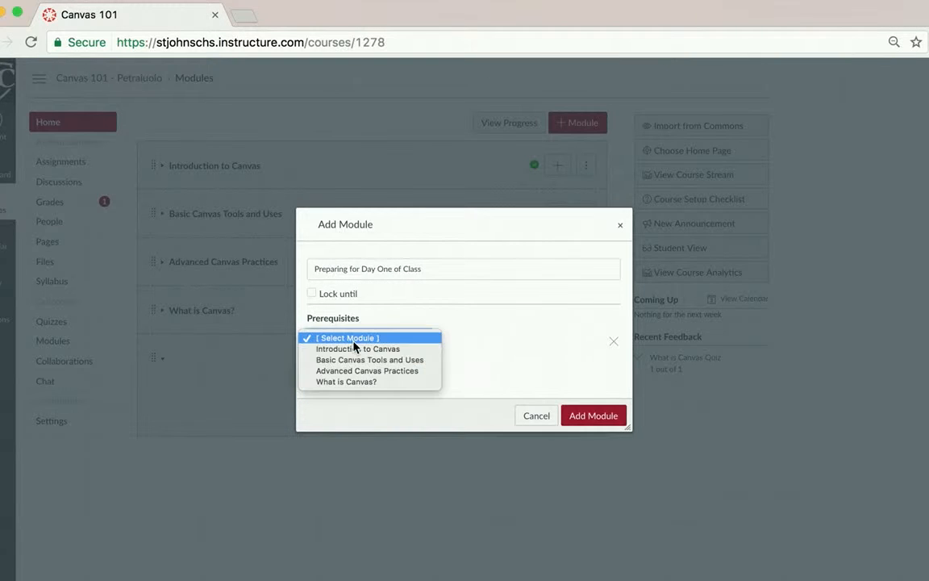
click(359, 384)
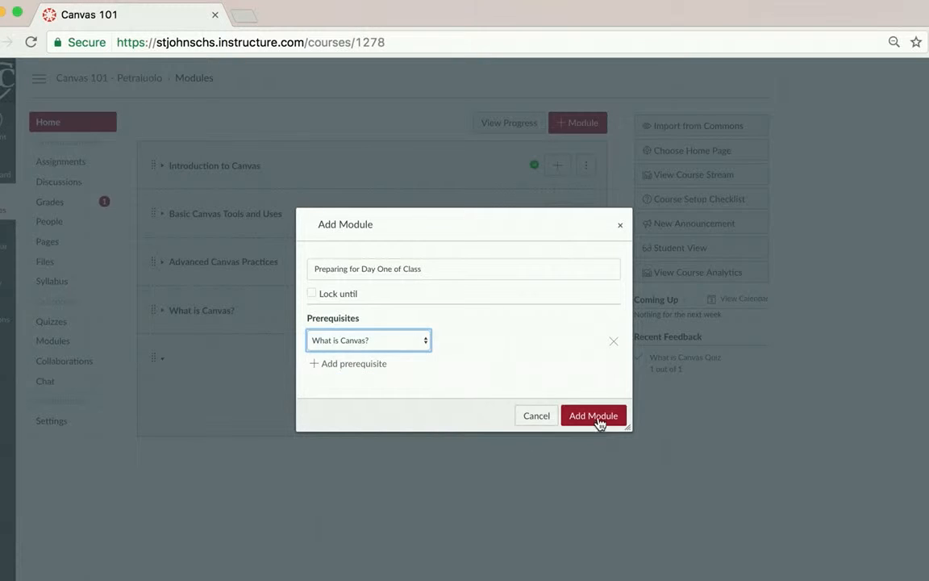
click(596, 416)
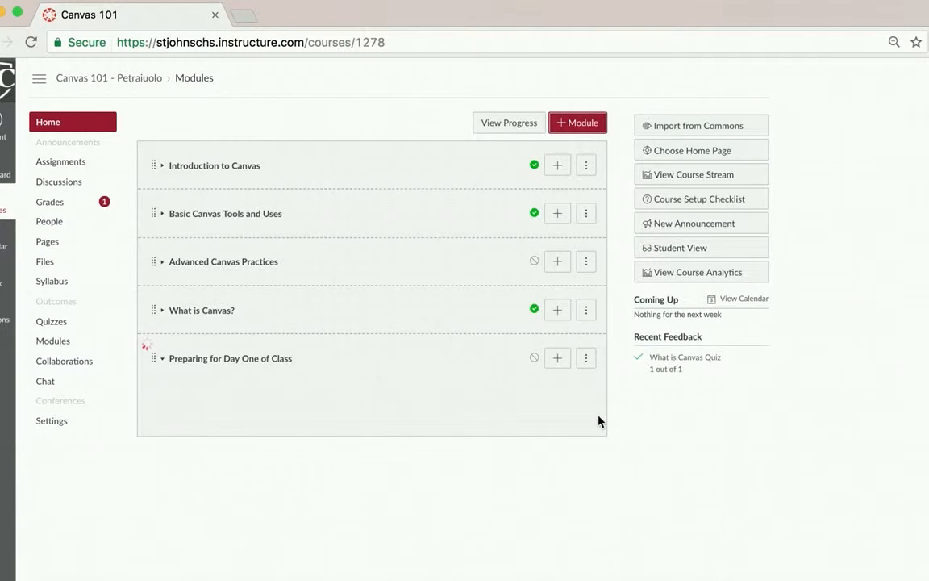
Add the existing page "Lesson Three: Setting Up Canvas Page" to the Preparing for Day One of Class module.
click(561, 363)
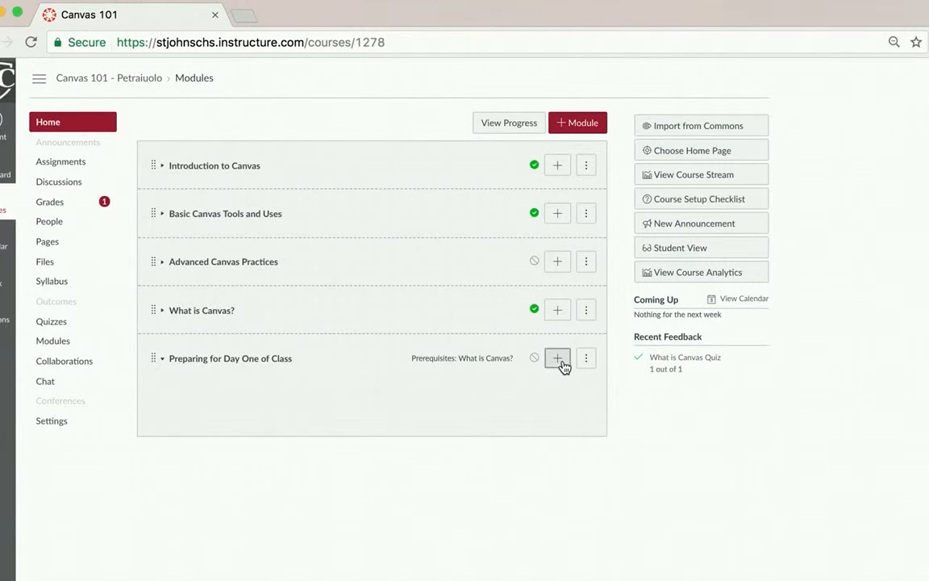
click(363, 229)
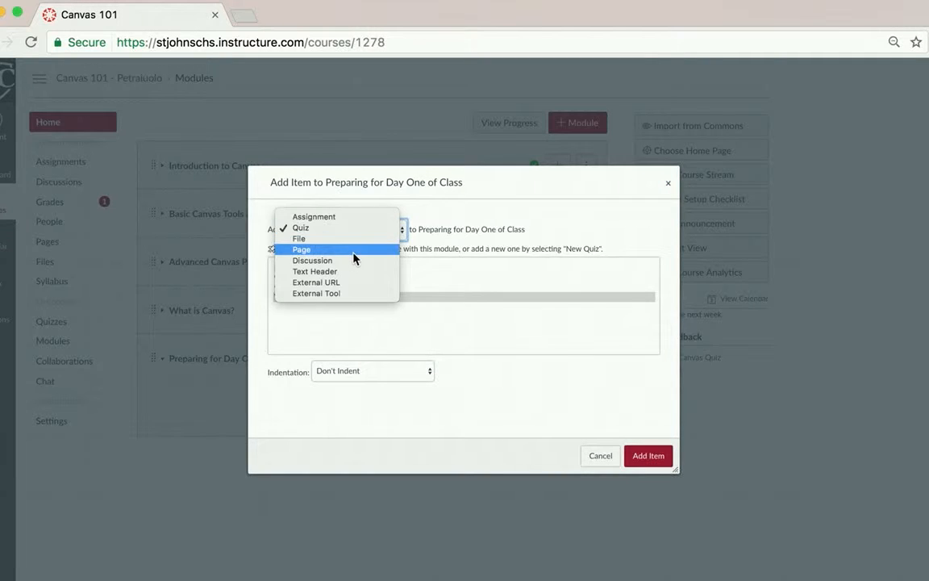
click(355, 249)
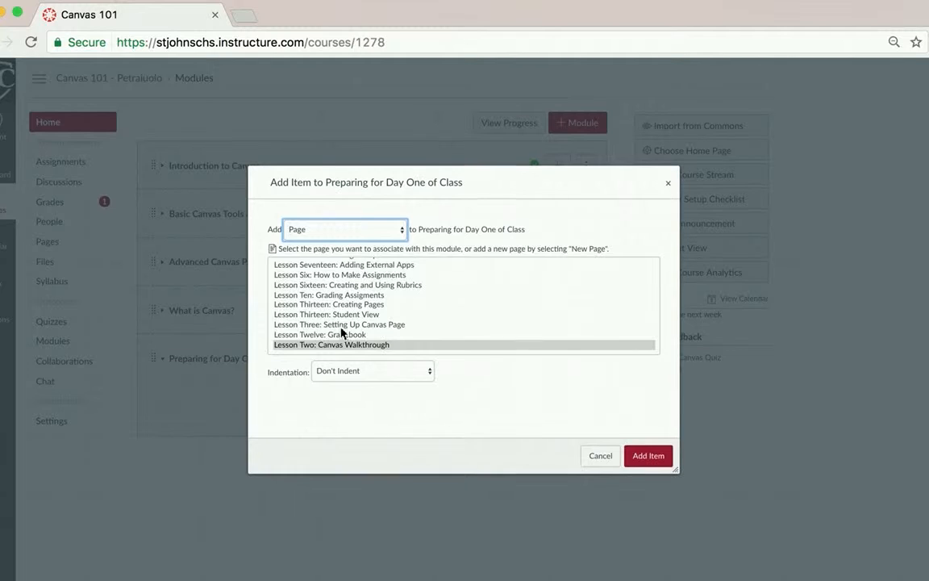
scroll(341, 327, up, 5)
scroll(342, 330, down, 3)
scroll(341, 333, down, 2)
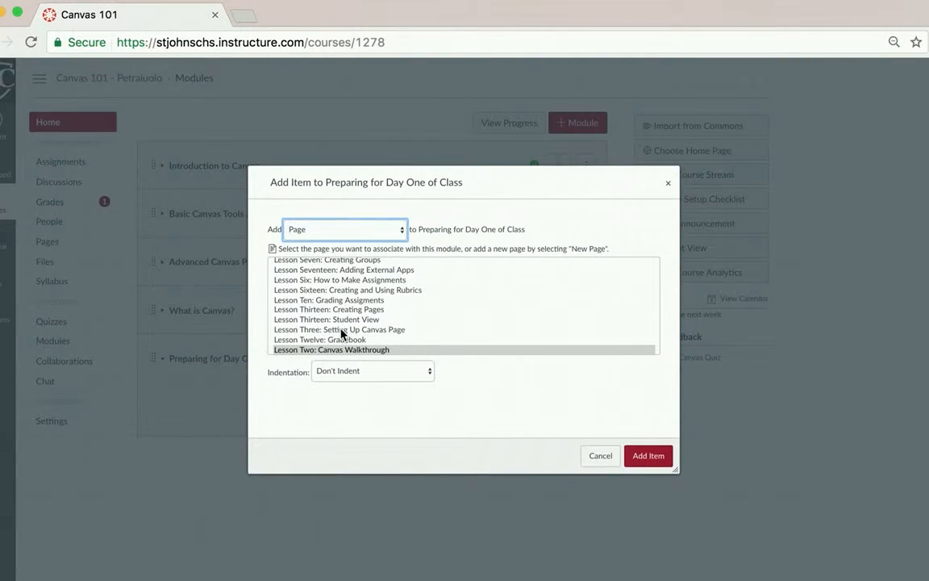
click(376, 329)
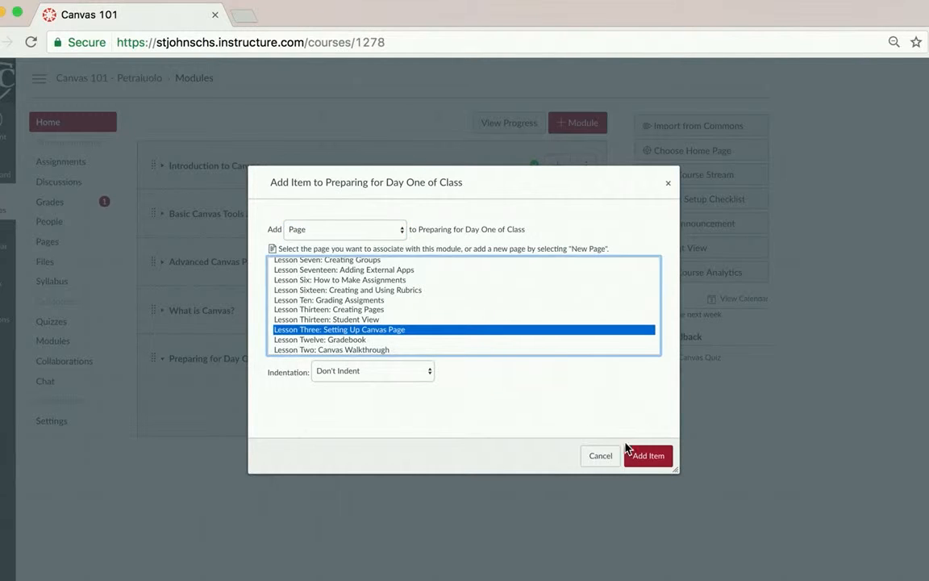
click(659, 458)
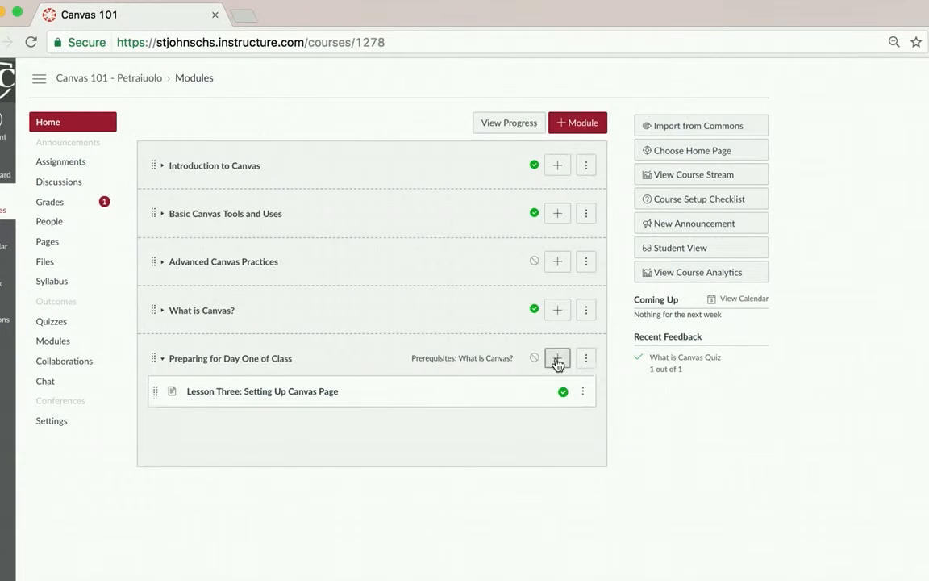
Add the existing page "Lesson Four: Adding Students" to the Preparing for Day One of Class module.
click(556, 359)
scroll(355, 319, up, 3)
click(332, 314)
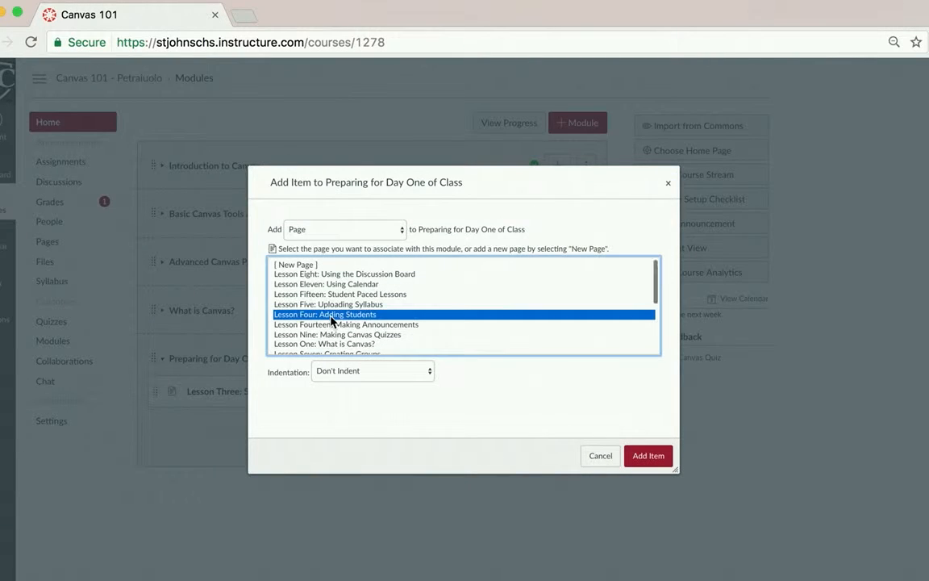
click(651, 458)
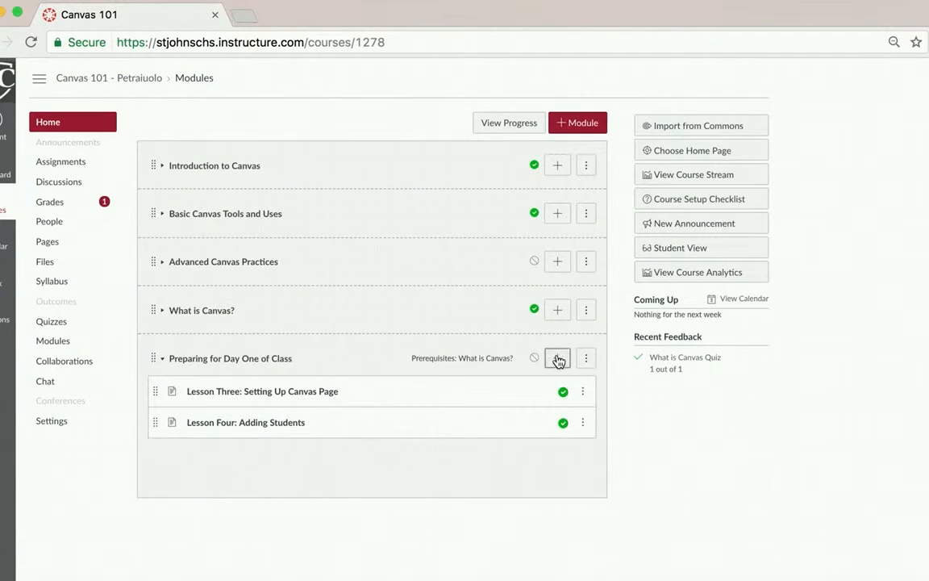
Add the existing page "Lesson Five: Uploading Syllabus" to the Preparing for Day One of Class module and publish the module.
click(557, 358)
click(327, 304)
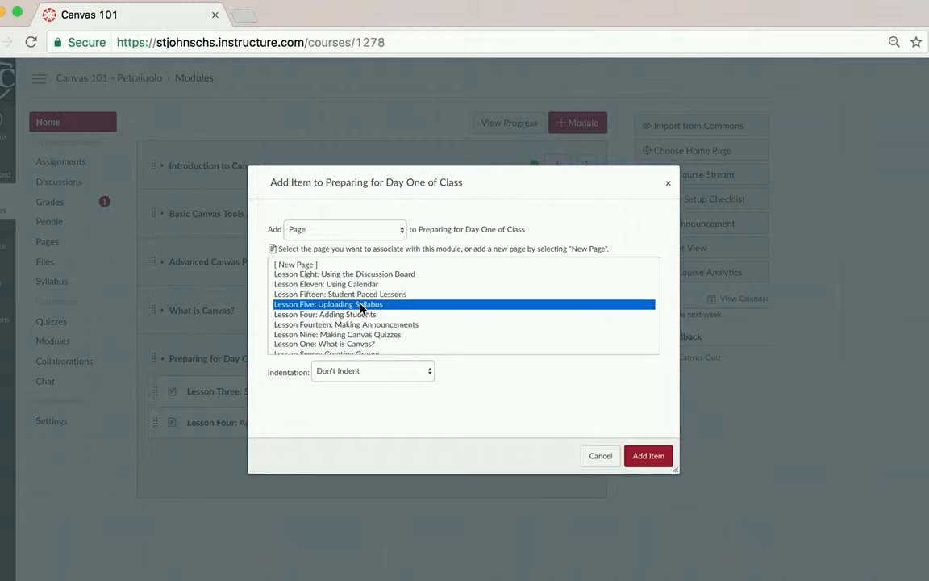
click(663, 456)
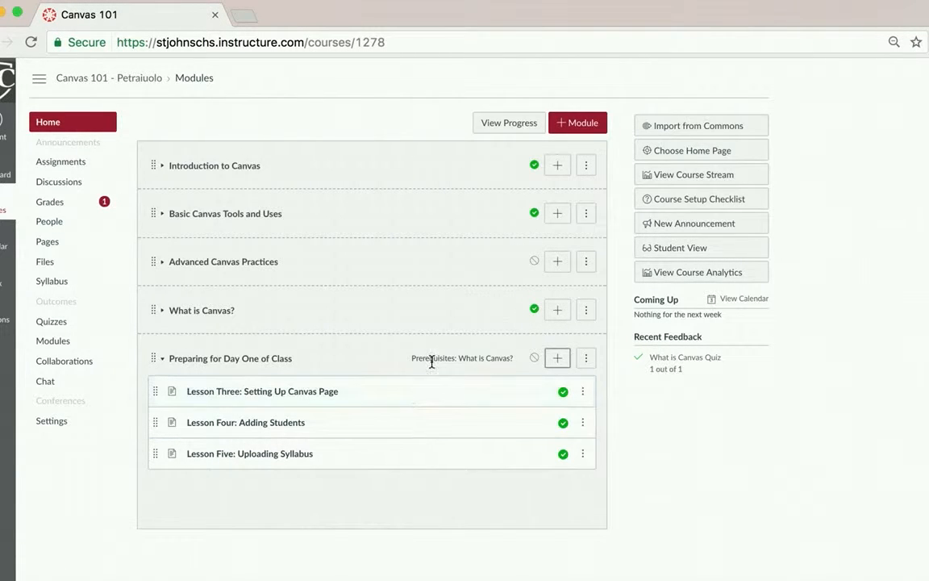
click(535, 359)
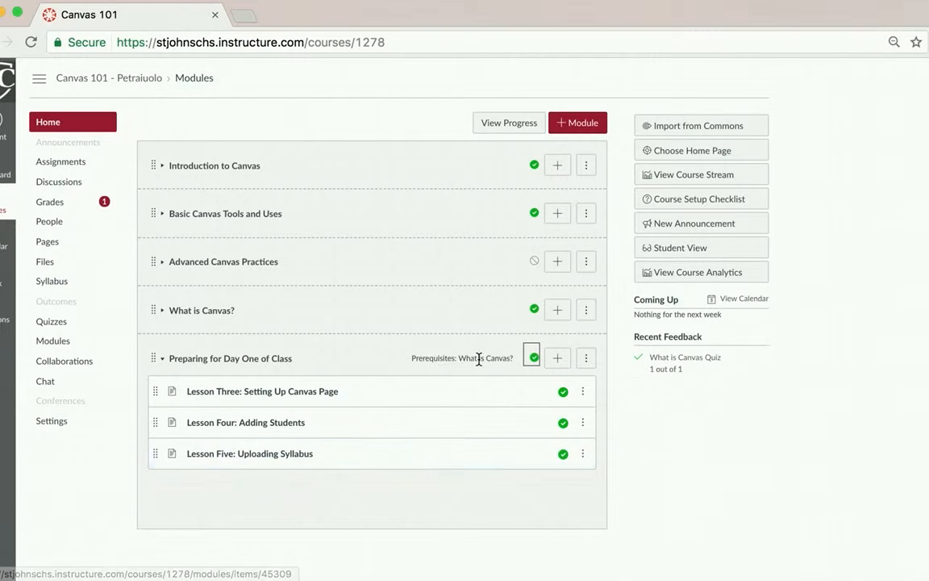
Add the existing assignment "Syllabus" to the Preparing for Day One of Class module and move it above Lesson Five.
click(560, 363)
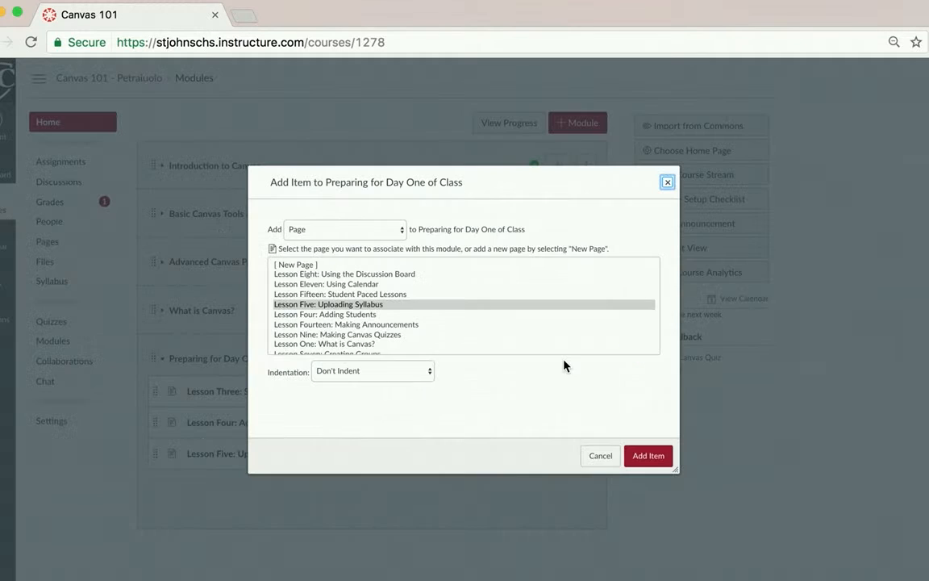
click(346, 229)
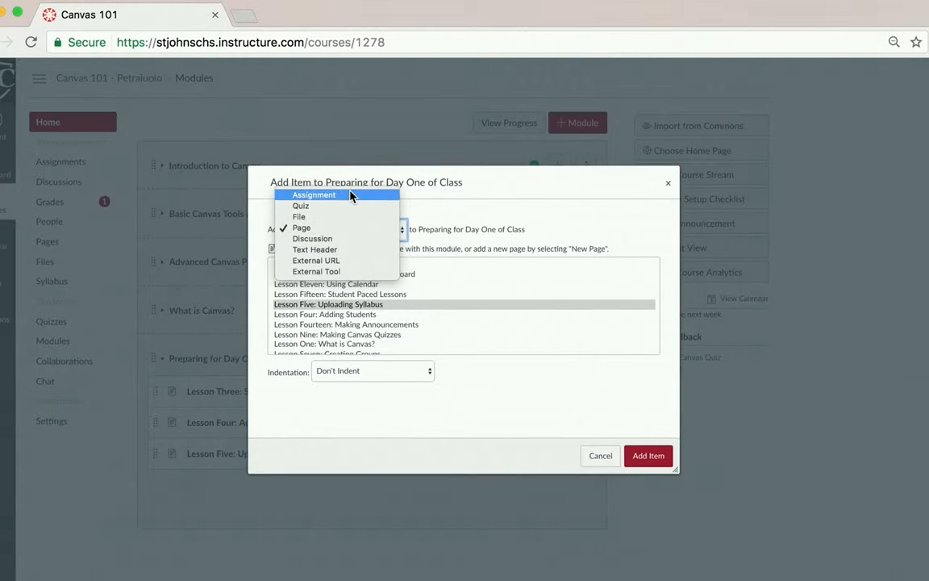
key(Escape)
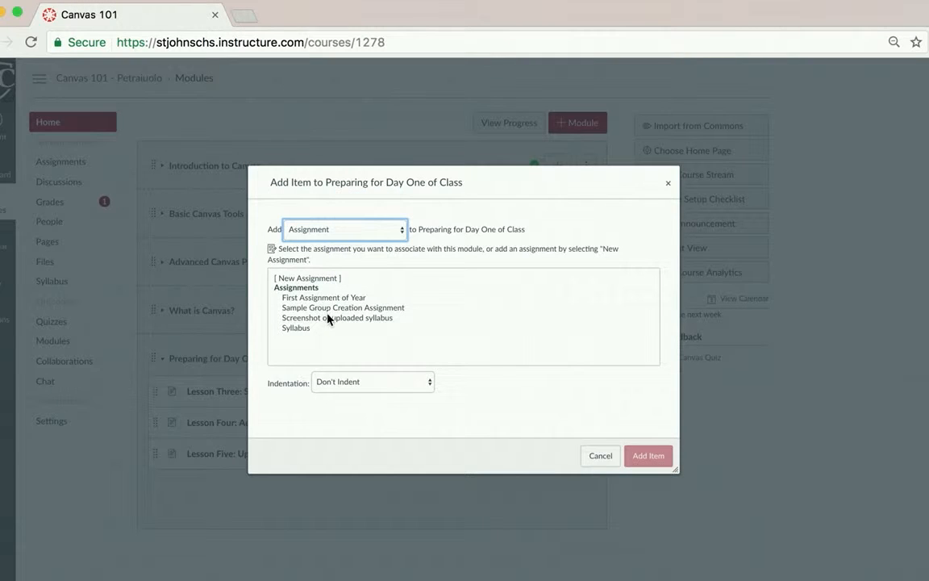
click(299, 328)
click(653, 459)
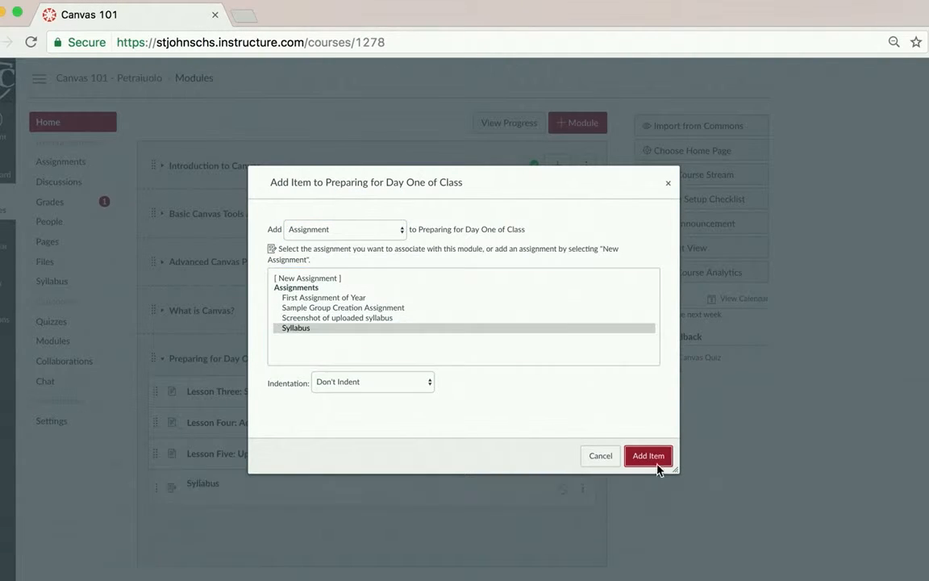
drag(155, 484, 156, 452)
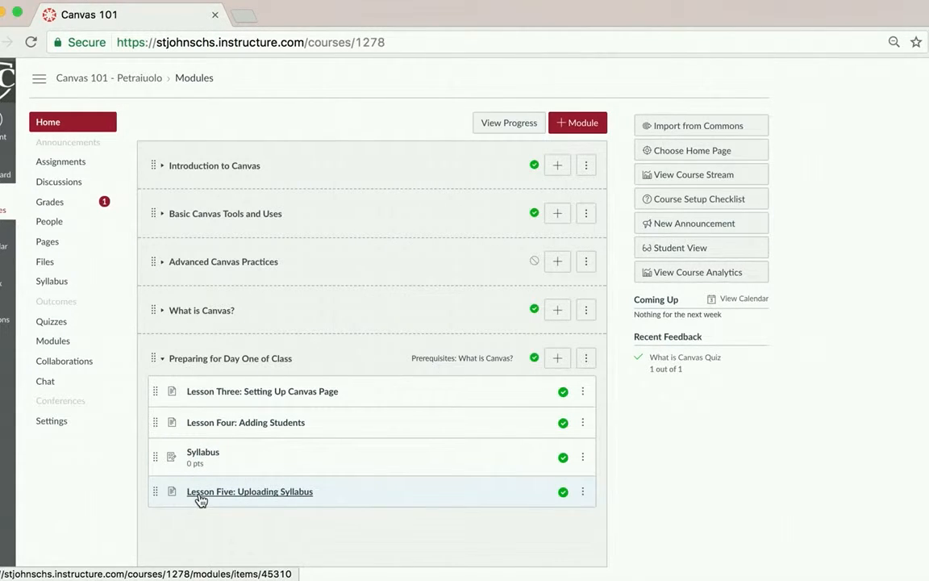
Expand the What is Canvas? module to review its items alongside Preparing for Day One of Class, and collapse it again.
click(558, 358)
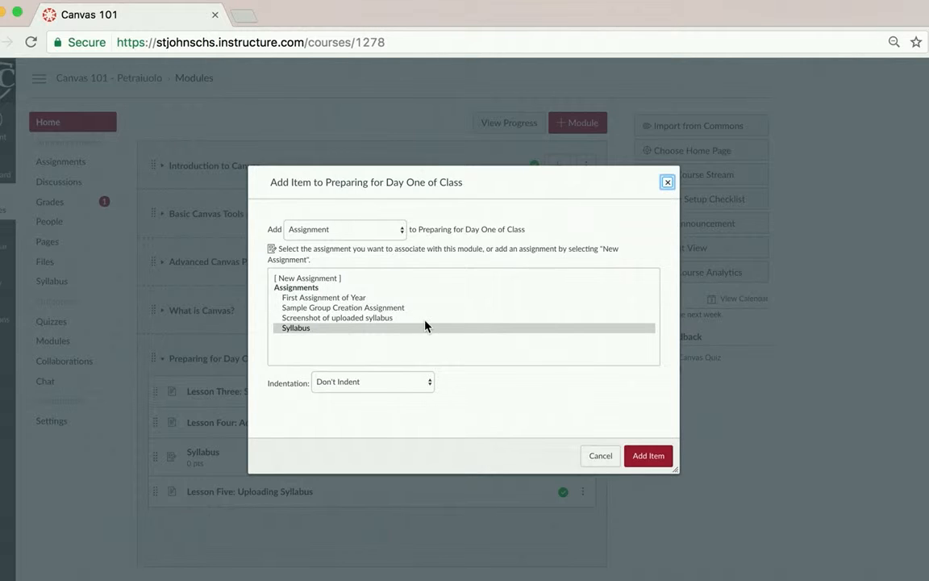
click(667, 183)
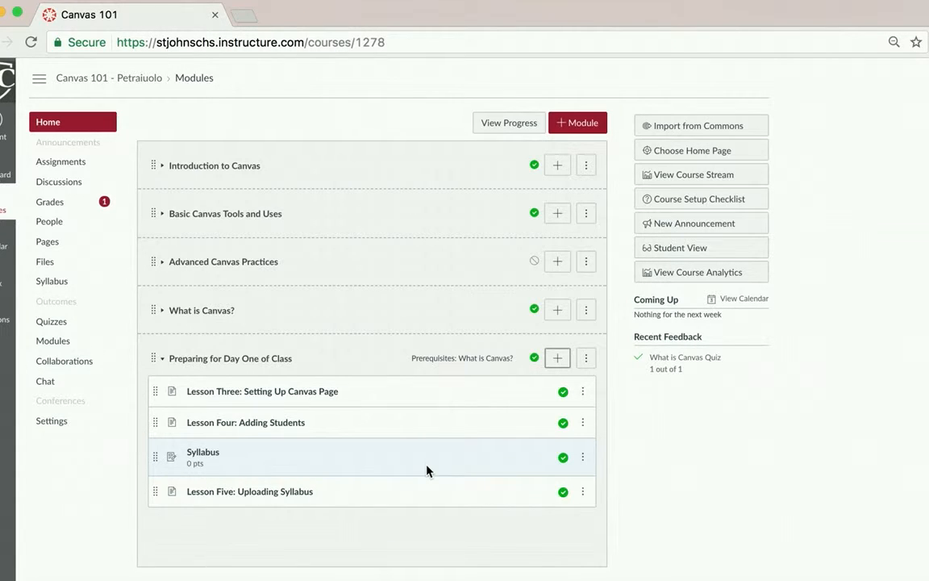
click(162, 313)
scroll(208, 383, down, 2)
scroll(276, 443, down, 1)
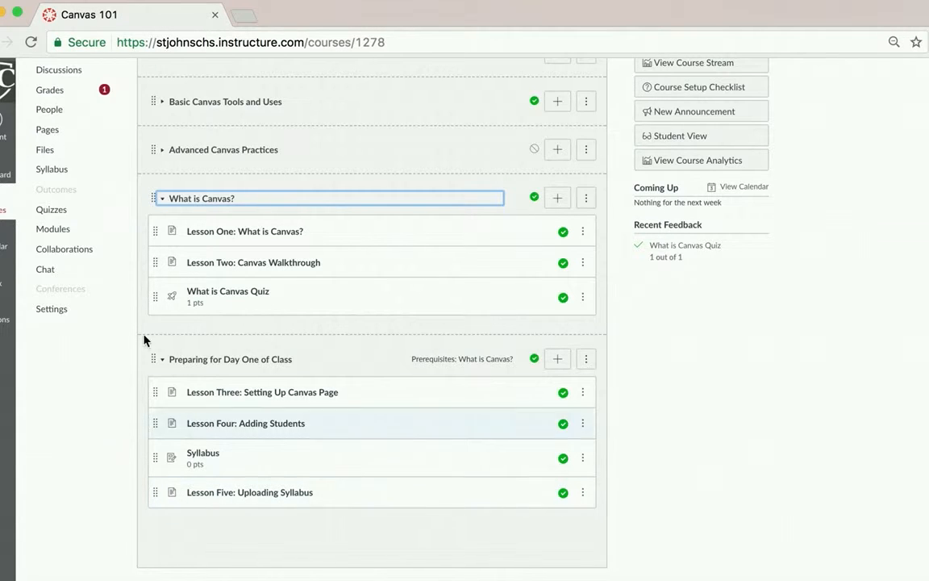
click(162, 198)
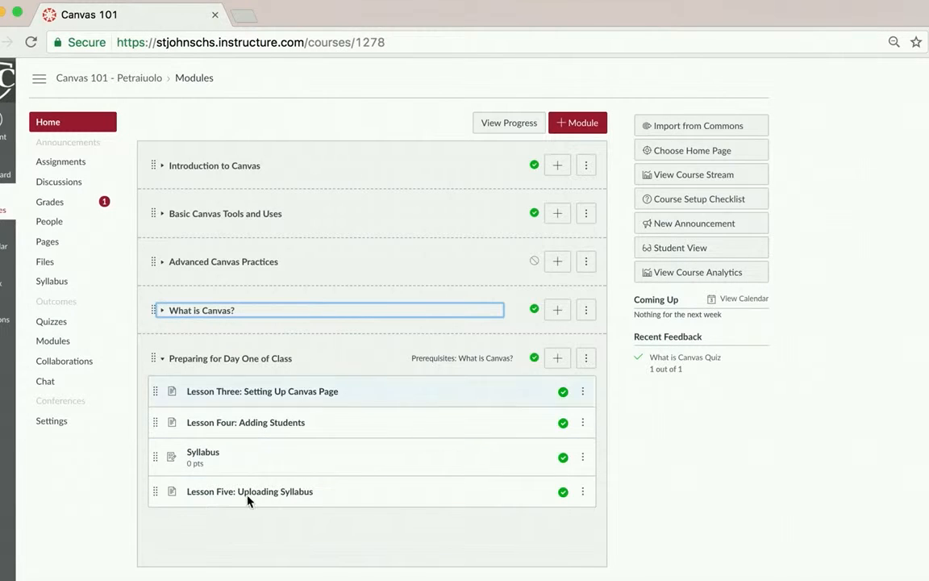
Collapse the Preparing for Day One of Class module and start a new module named "Making Assignments".
click(159, 359)
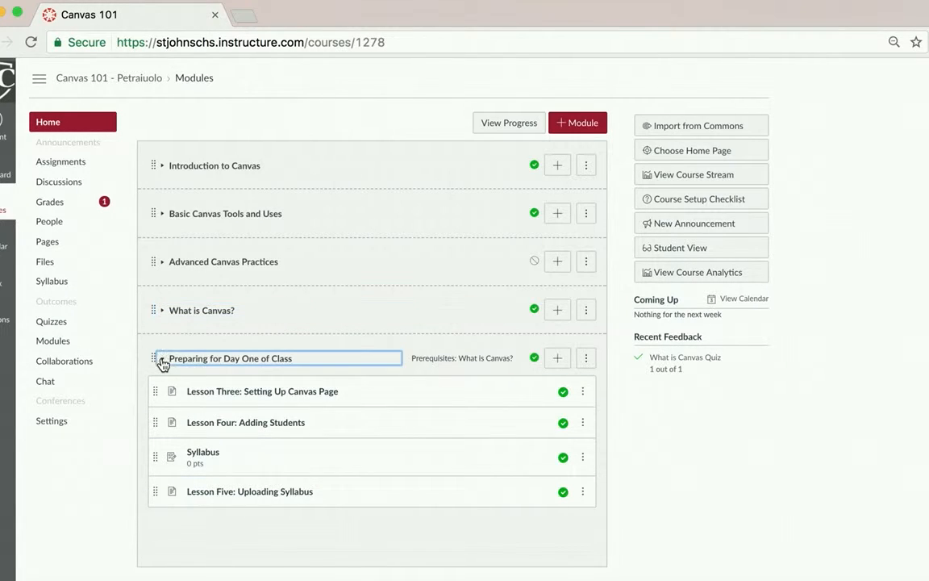
click(584, 124)
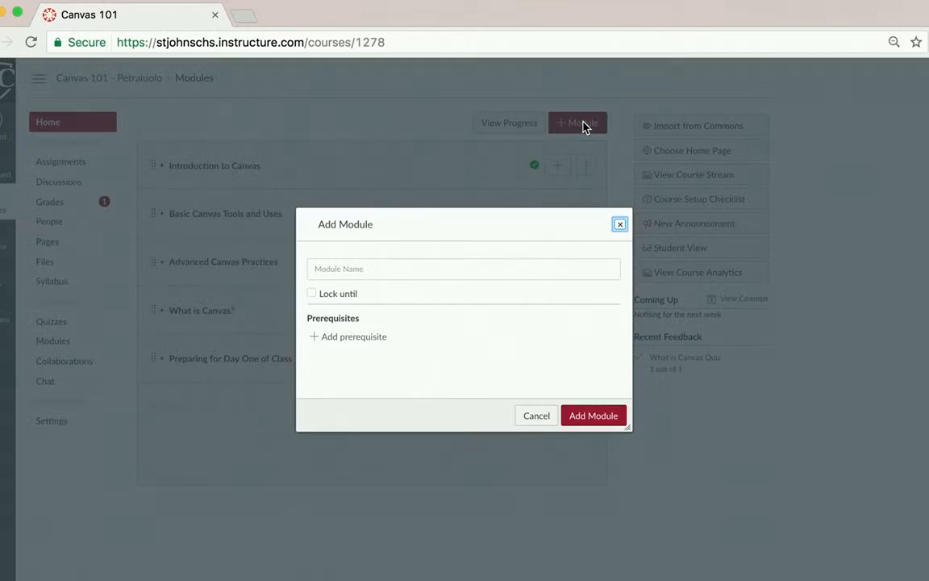
click(458, 269)
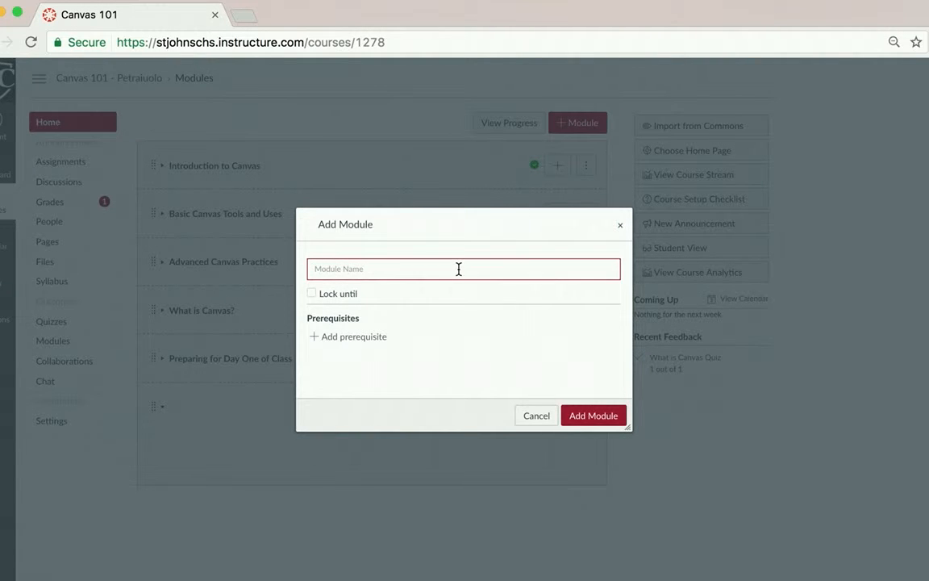
text(Making Assignments)
Set What is Canvas? and Preparing for Day One of Class as prerequisites of Making Assignments and add the module to the course.
click(350, 337)
click(355, 340)
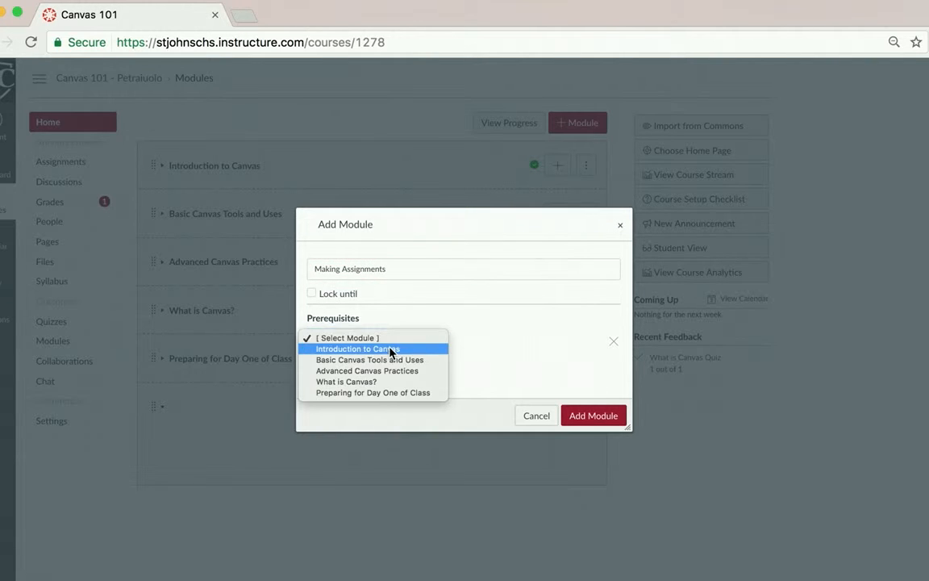
click(390, 382)
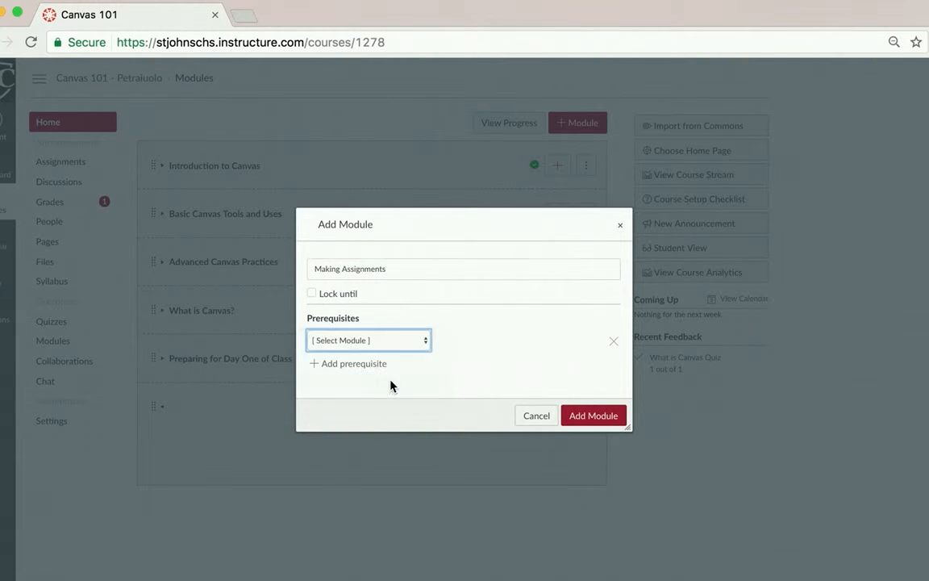
click(379, 368)
click(378, 369)
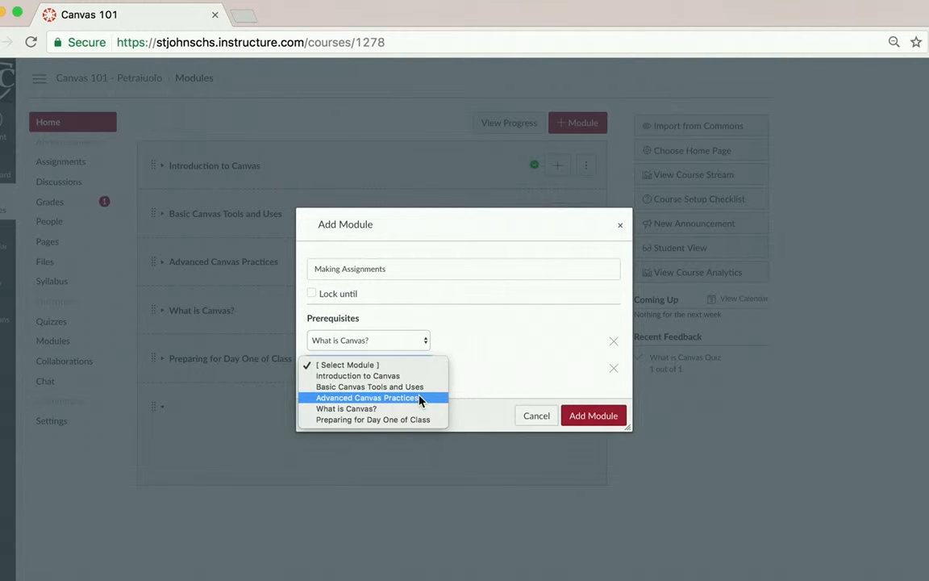
click(407, 419)
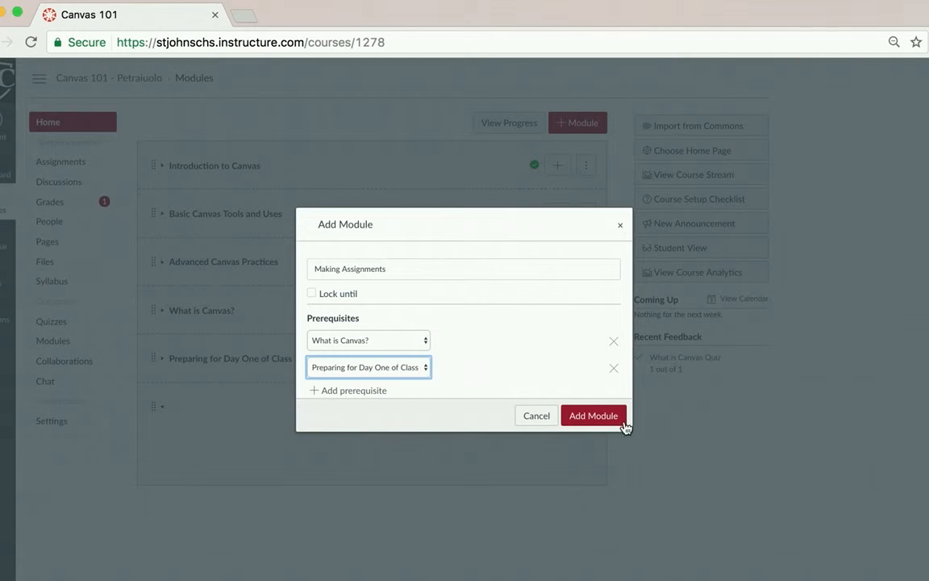
click(607, 416)
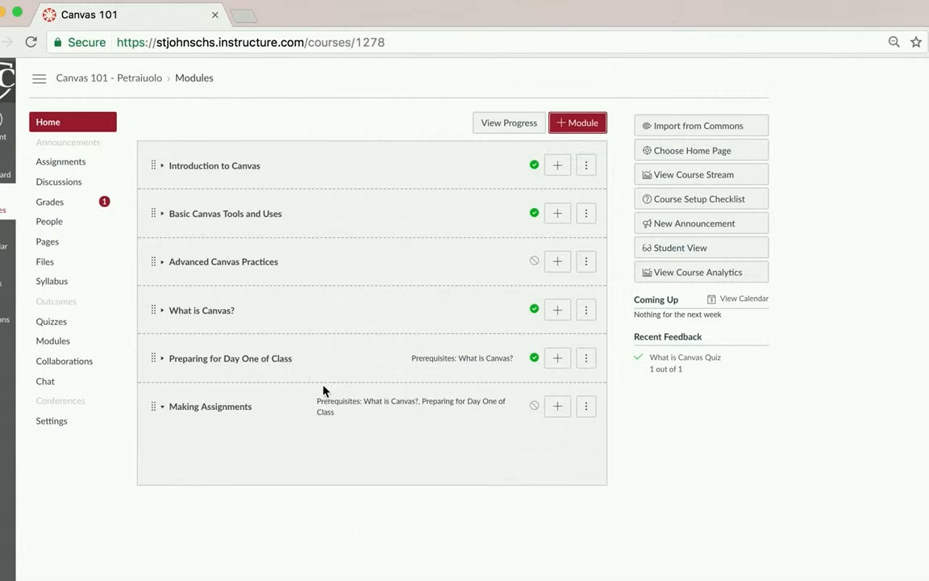
Add the existing page "Lesson Six: How to Make Assignments" to the Making Assignments module.
click(563, 413)
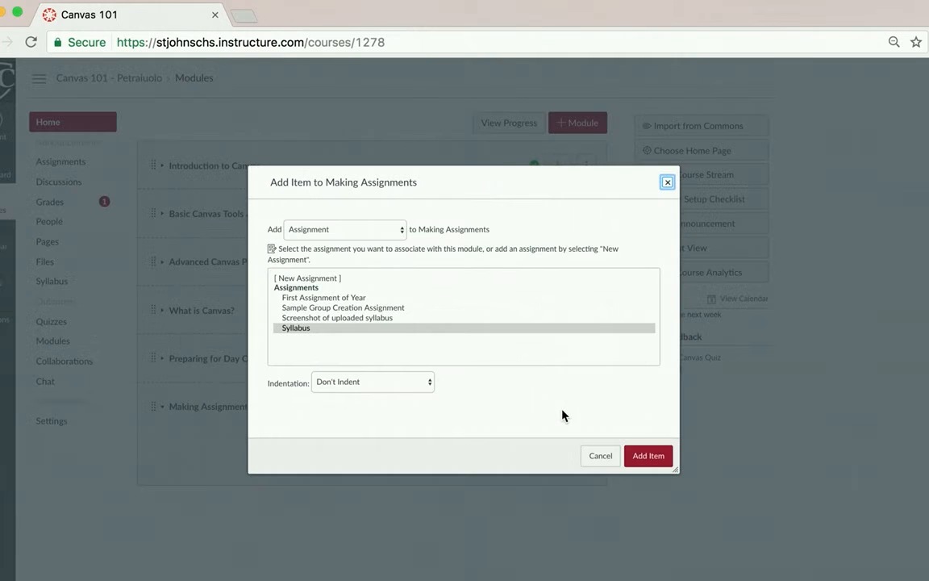
click(345, 230)
click(330, 260)
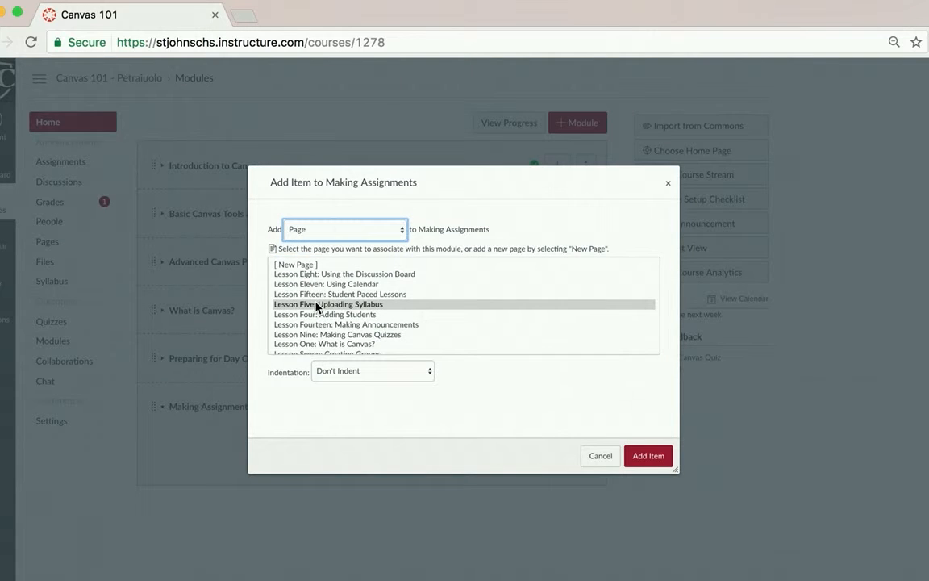
scroll(332, 340, down, 3)
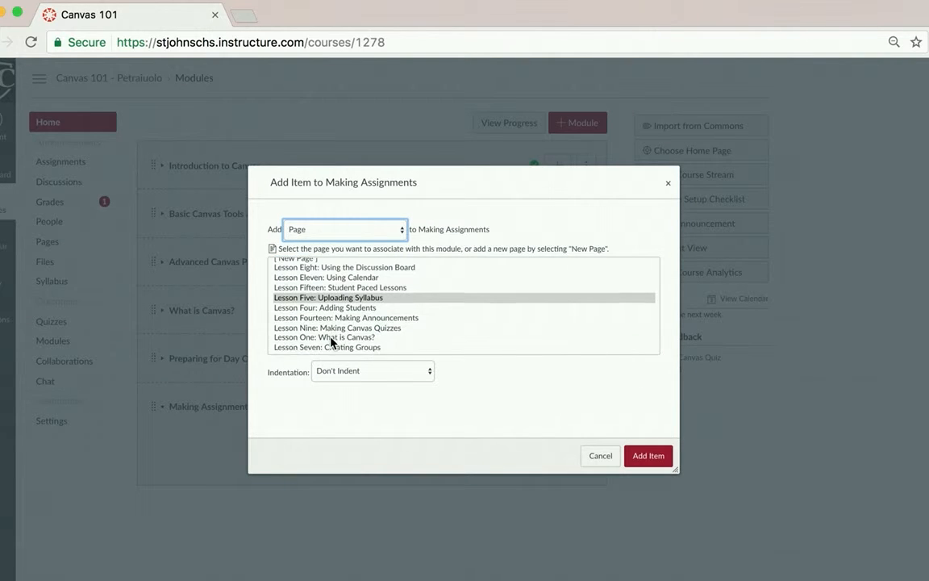
scroll(331, 340, down, 2)
scroll(333, 315, up, 1)
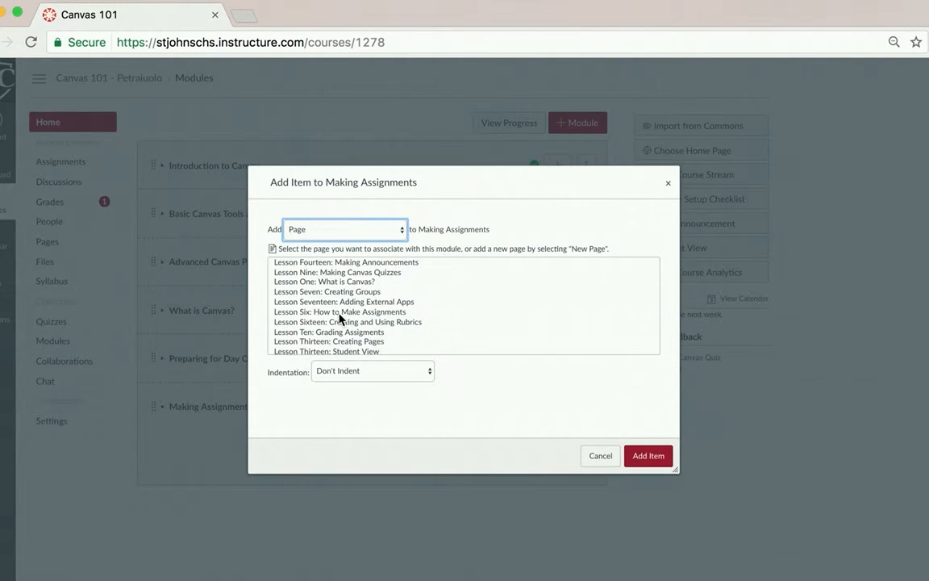
click(339, 312)
click(651, 456)
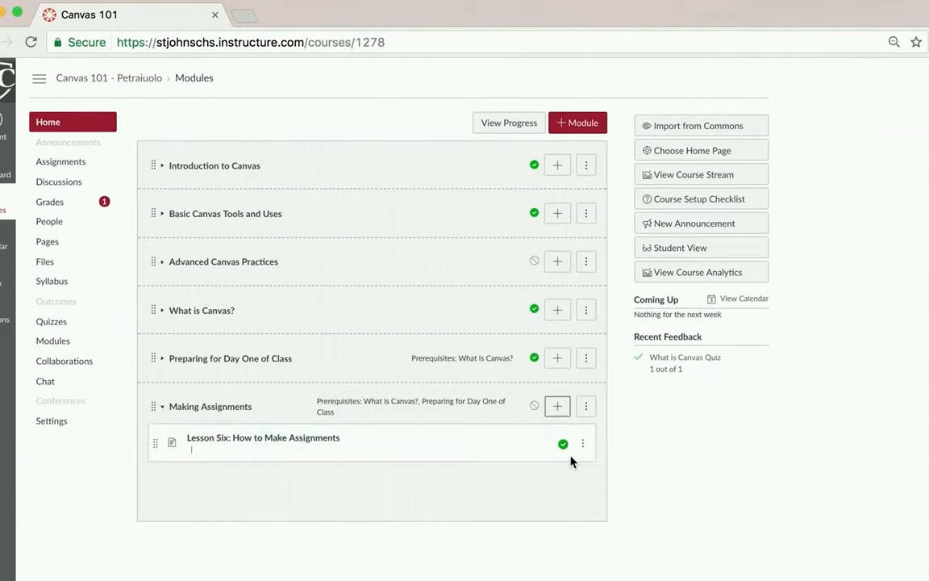
Add the existing assignment "First Assignment of Year" to the Making Assignments module and publish the module.
click(558, 407)
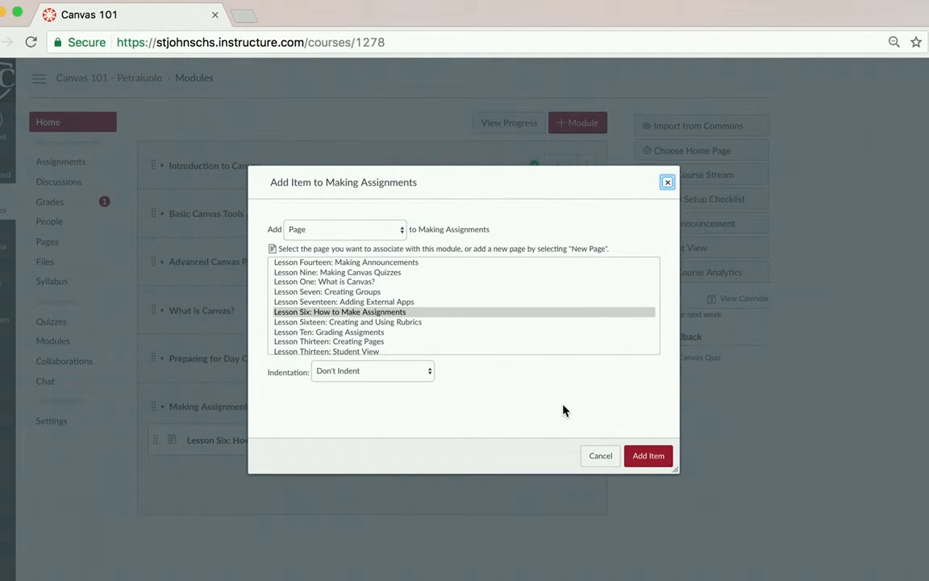
click(351, 229)
click(346, 196)
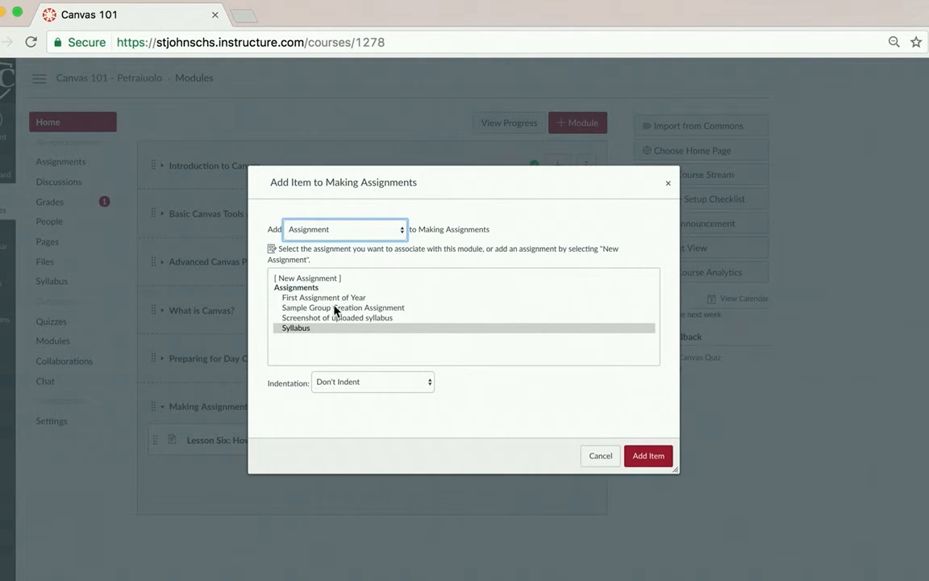
click(331, 297)
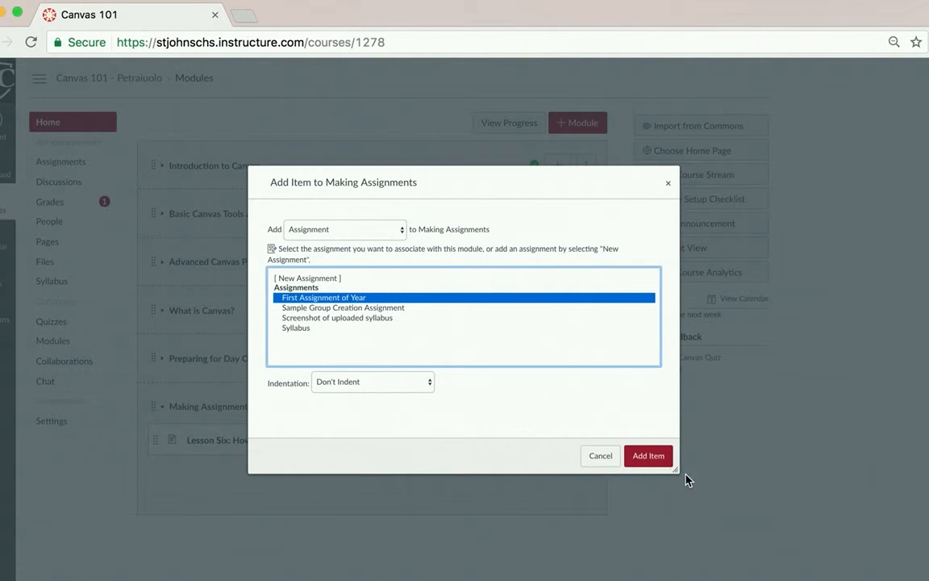
click(653, 457)
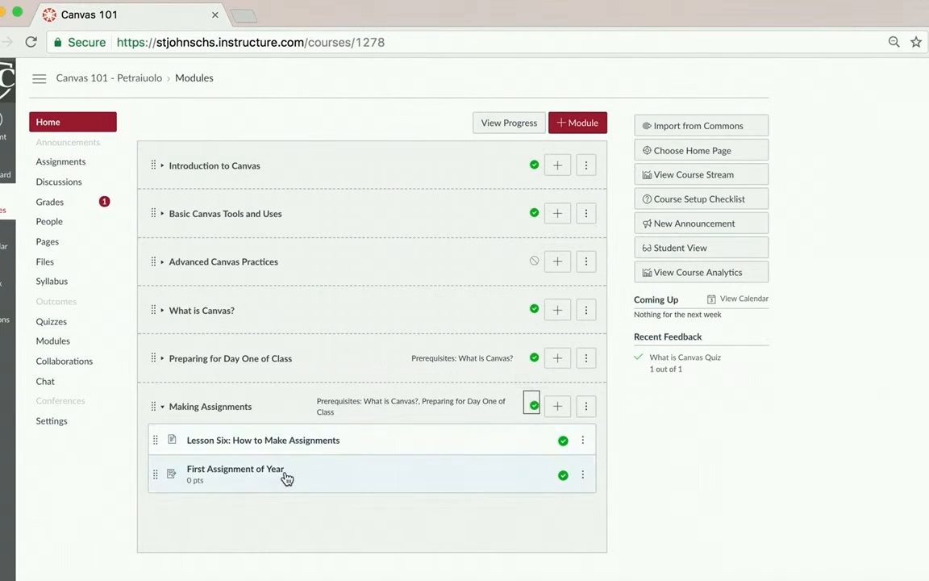
Open the First Assignment of Year to examine its instructions and submission type, and return to the course home page.
click(229, 473)
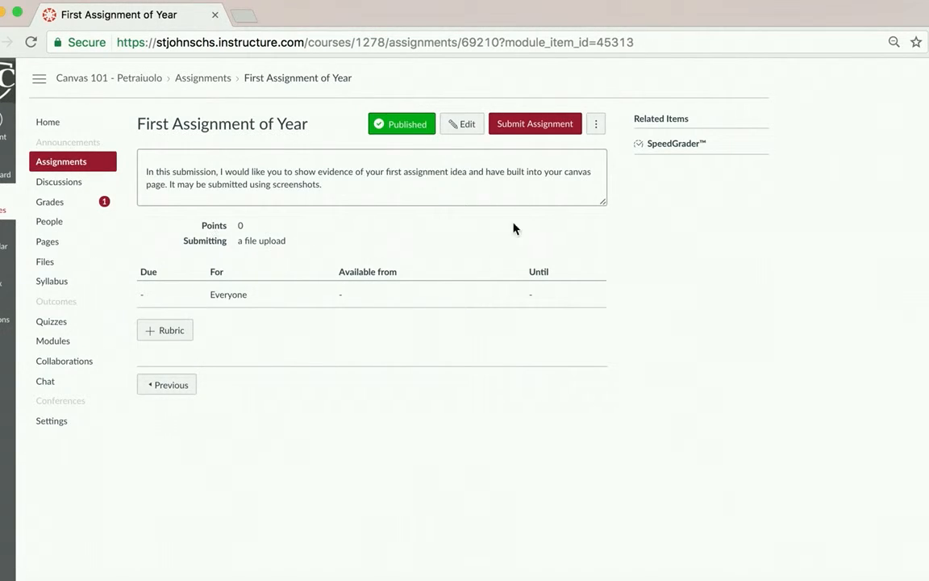
click(55, 129)
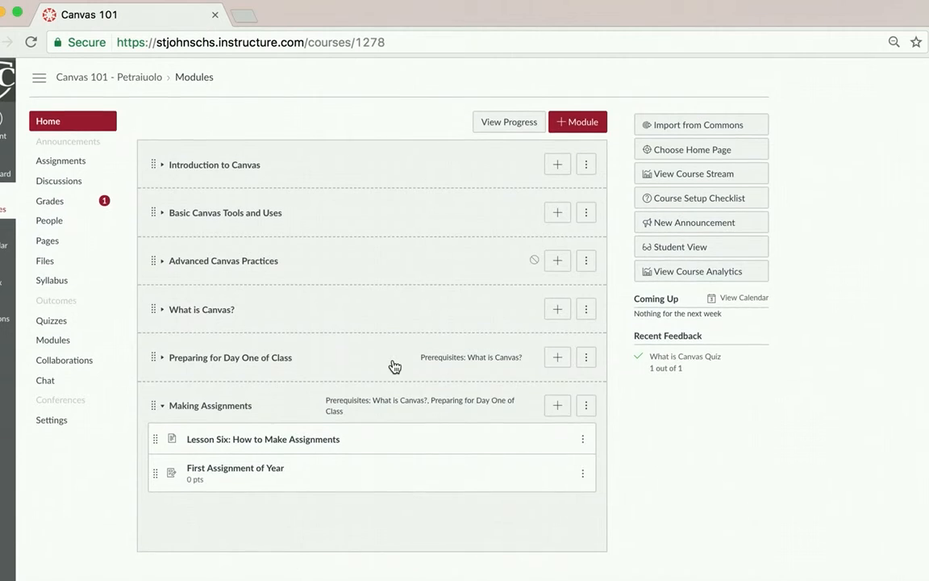
Collapse the Making Assignments module and expand Basic Canvas Tools and Uses to review its lessons.
click(163, 408)
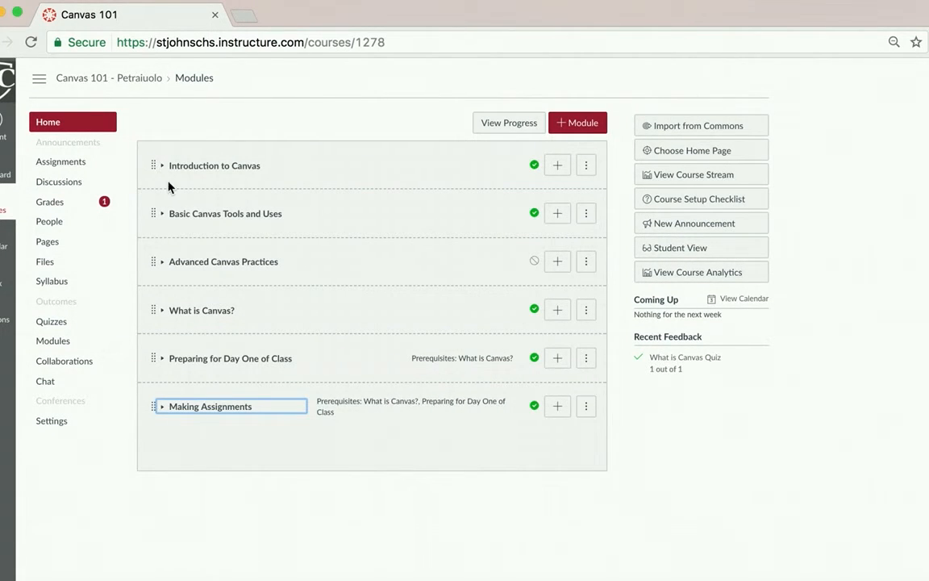
click(162, 214)
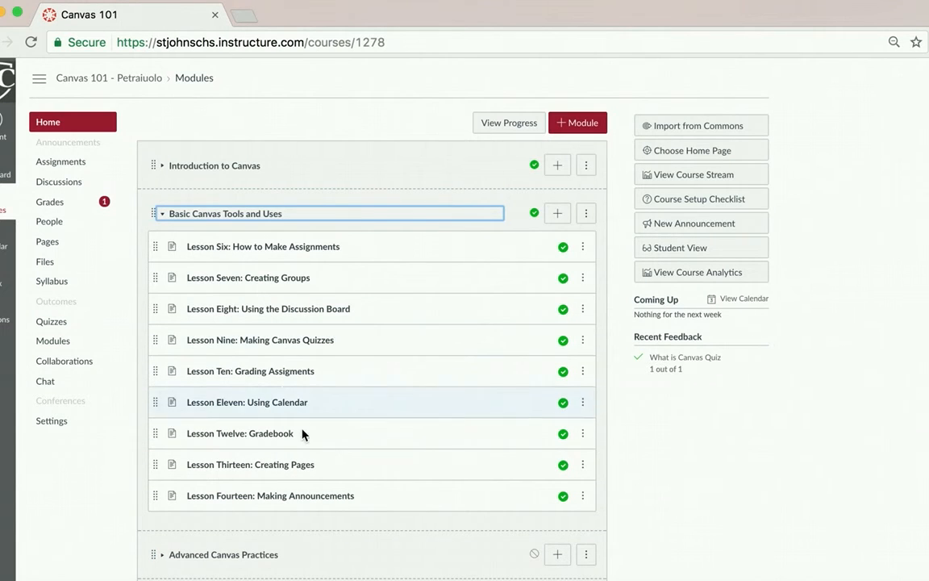
Collapse Basic Canvas Tools and Uses and start a new module named "Making Groups" with "What is Canvas?" as its first prerequisite.
click(162, 214)
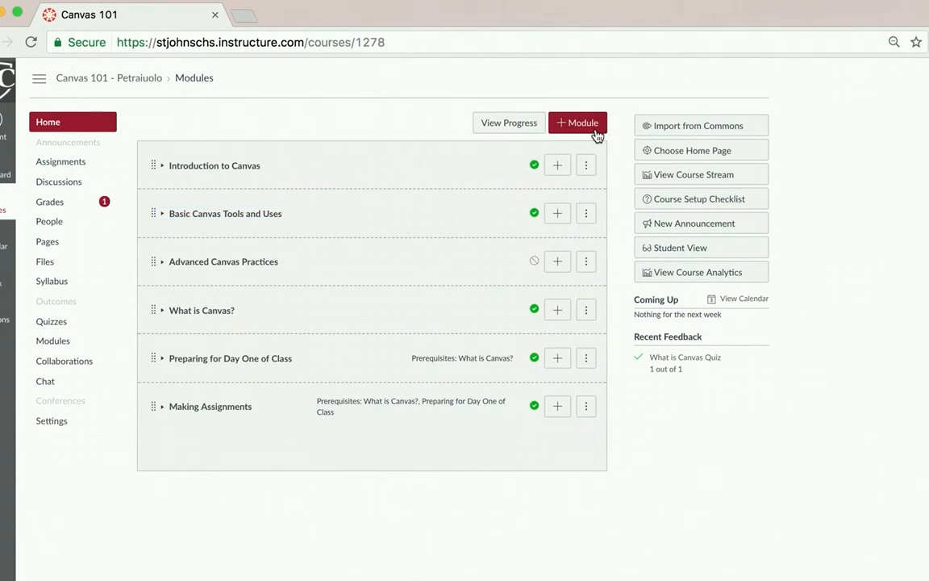
click(601, 131)
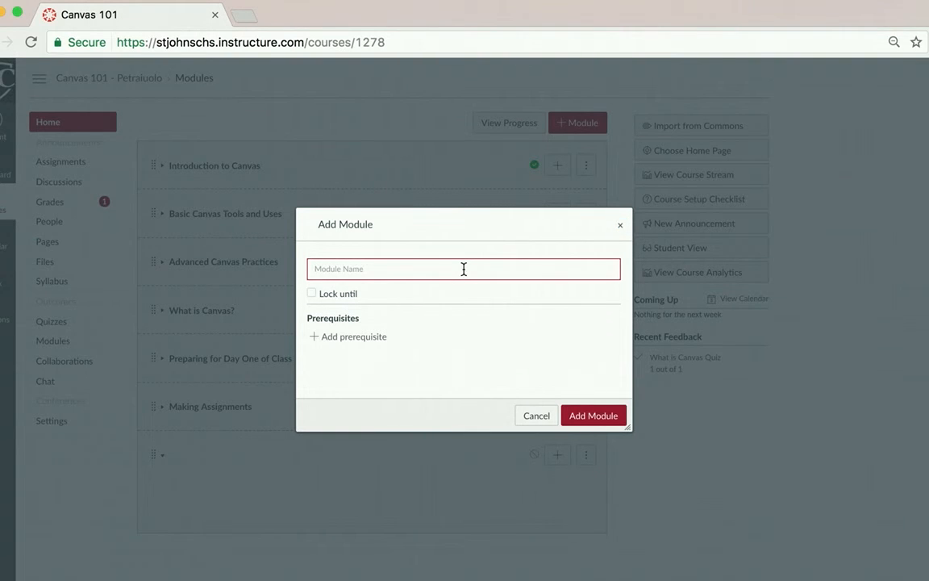
text(Making Groups)
click(345, 337)
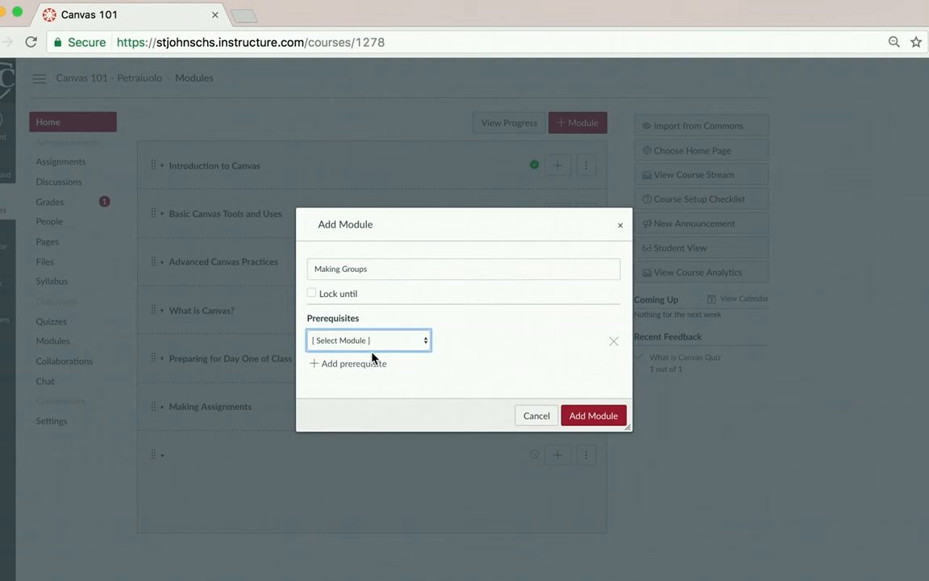
click(360, 343)
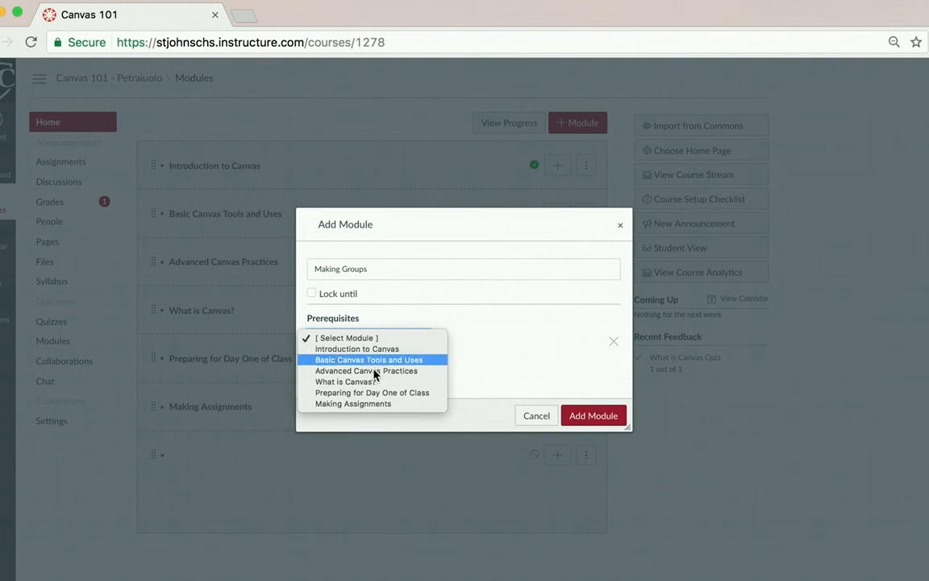
click(381, 384)
Add "Preparing for Day One of Class" and "Making Assignments" as further prerequisites and create the Making Groups module.
click(350, 364)
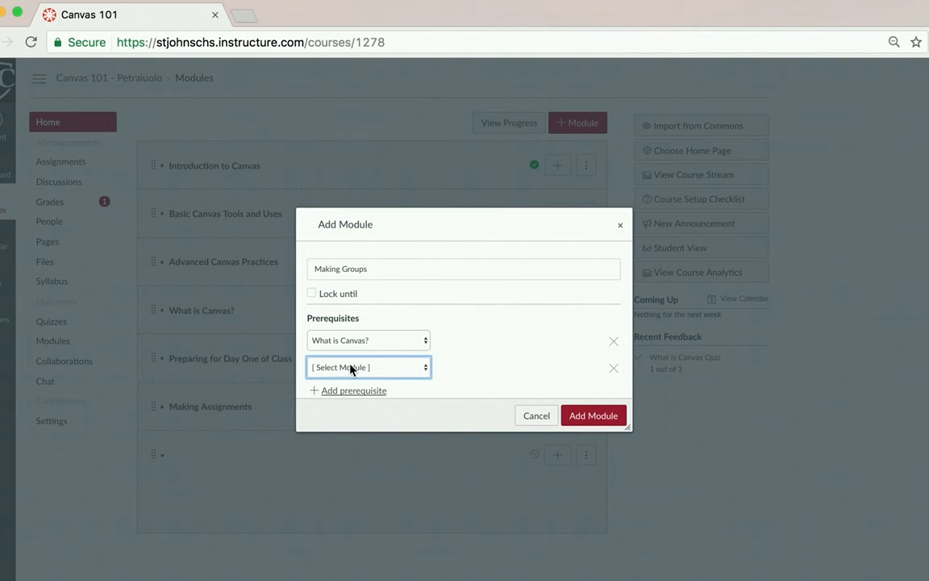
click(360, 369)
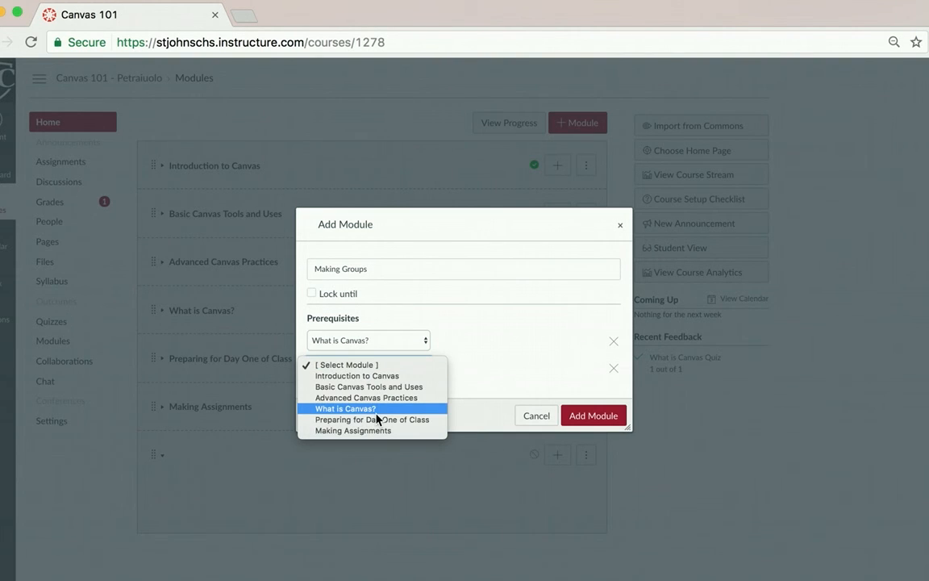
click(376, 419)
click(361, 393)
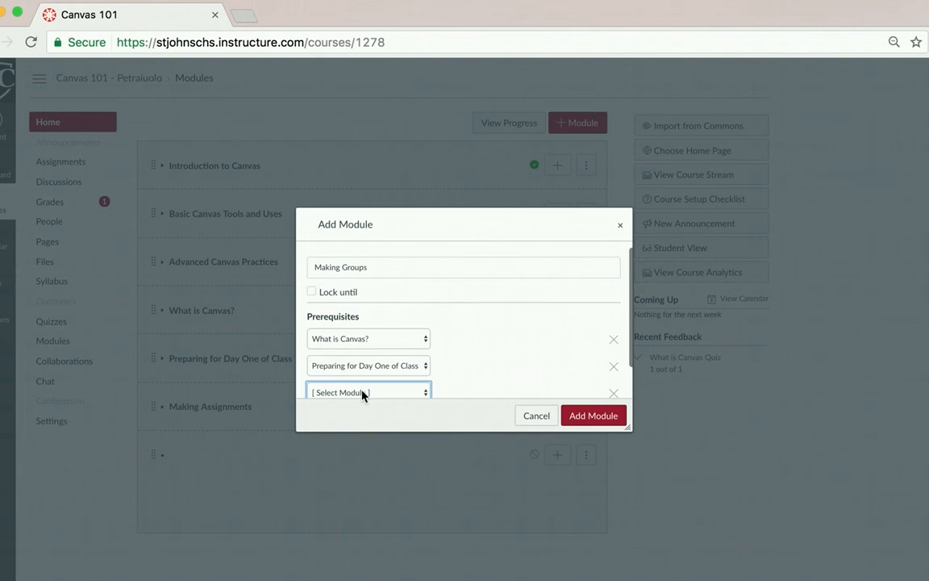
click(362, 394)
click(375, 456)
click(613, 415)
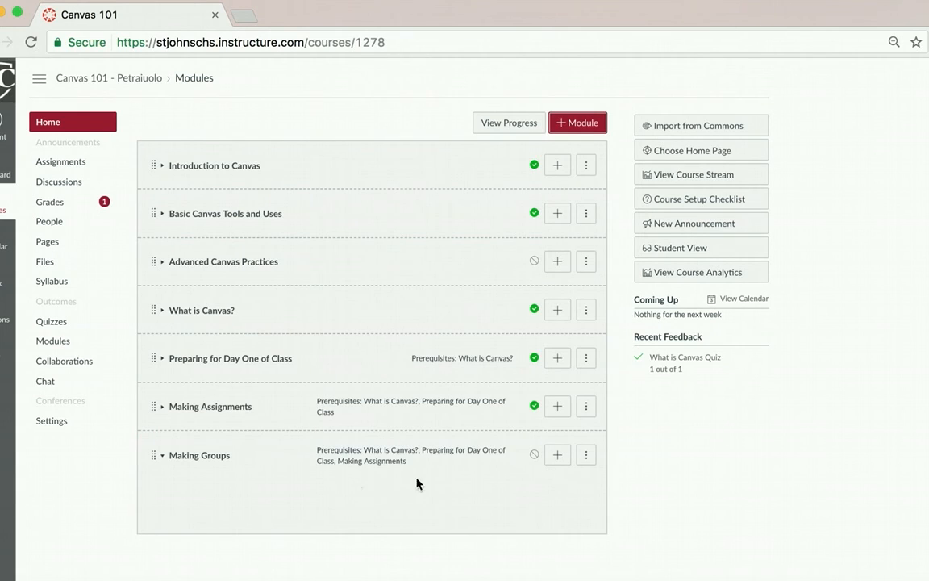
Add the existing page "Lesson Seven: Creating Groups" to the Making Groups module.
click(563, 457)
click(351, 234)
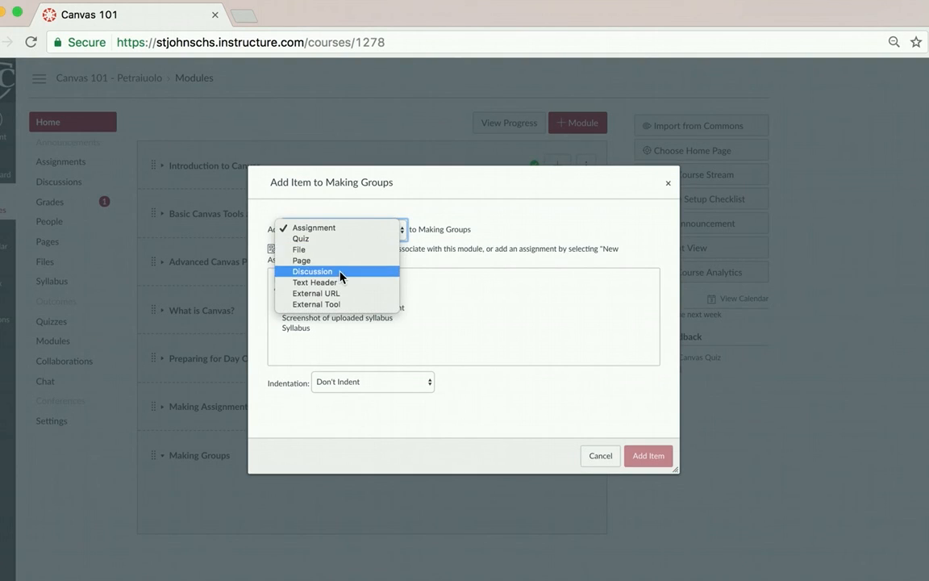
click(342, 263)
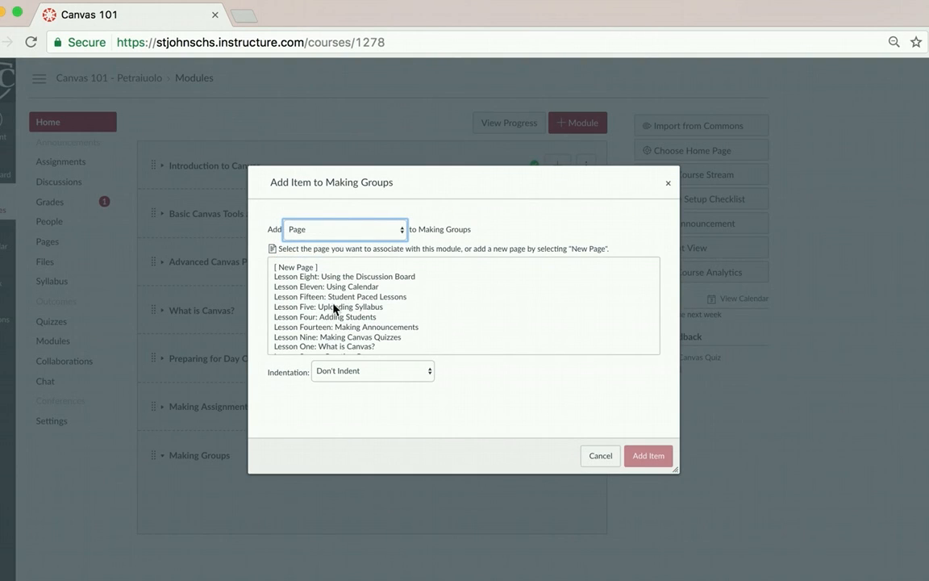
scroll(350, 333, down, 3)
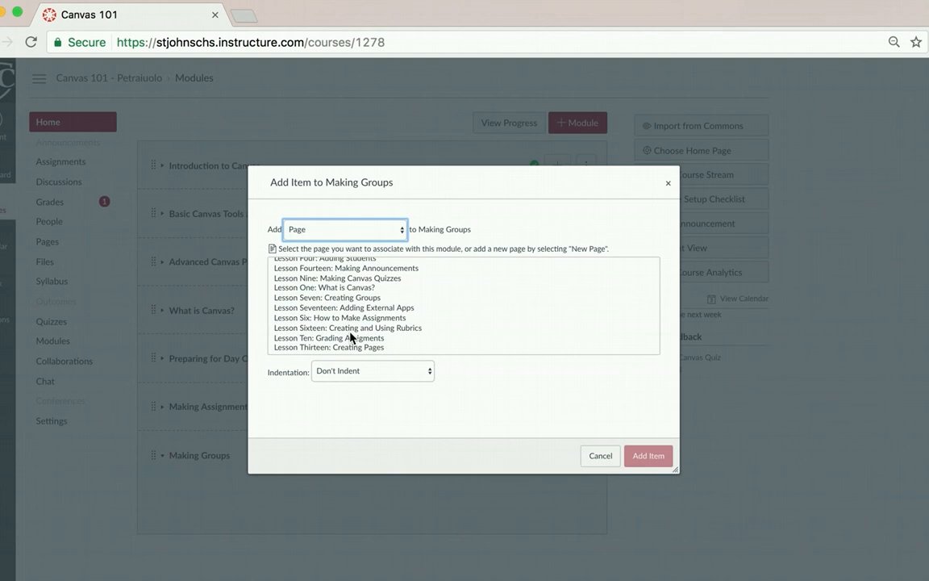
click(350, 299)
click(646, 456)
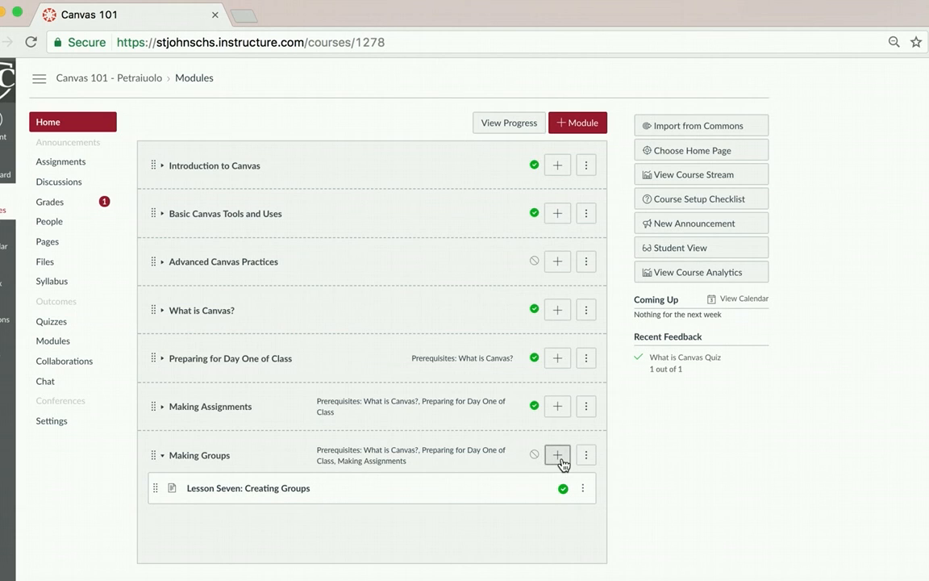
Begin adding another item to the Making Groups module.
click(557, 456)
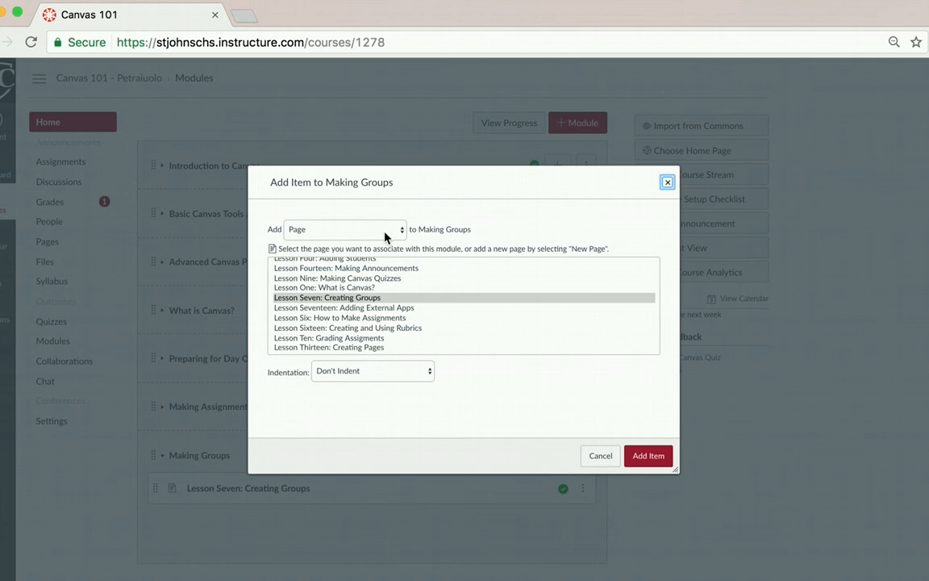